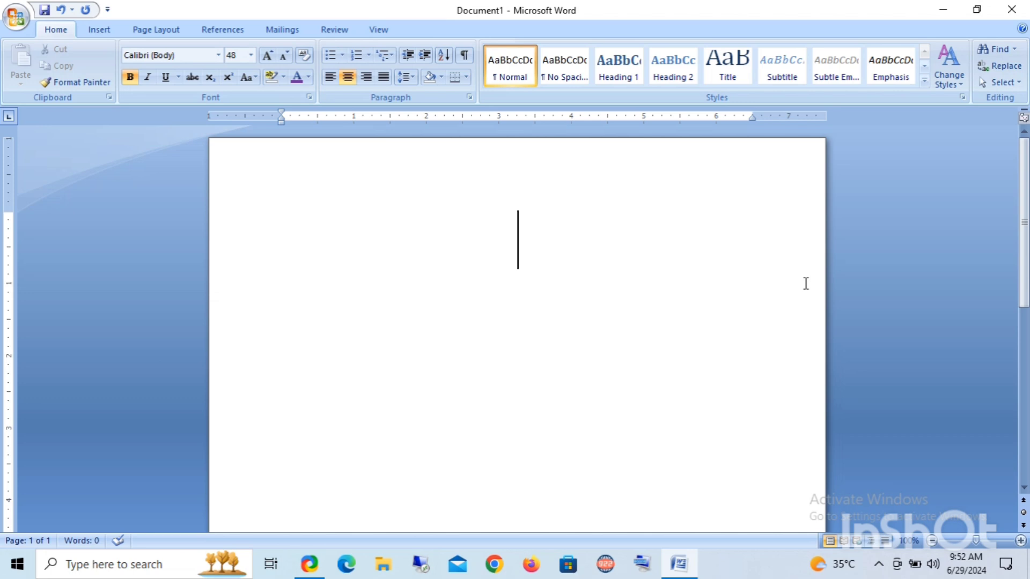
Go to the Insert tab and pick Equation to begin a new equation.
left_click(107, 33)
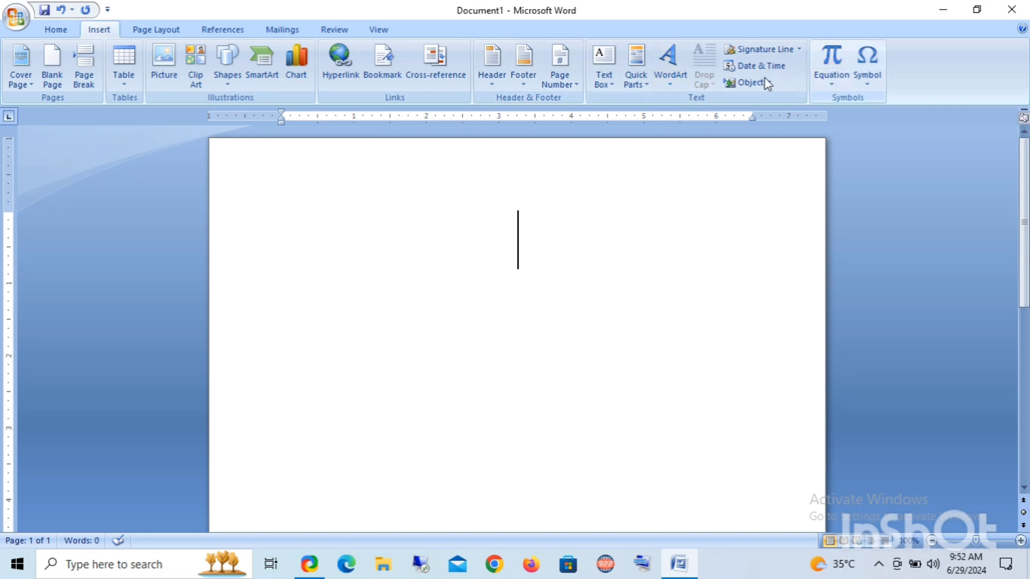
left_click(835, 61)
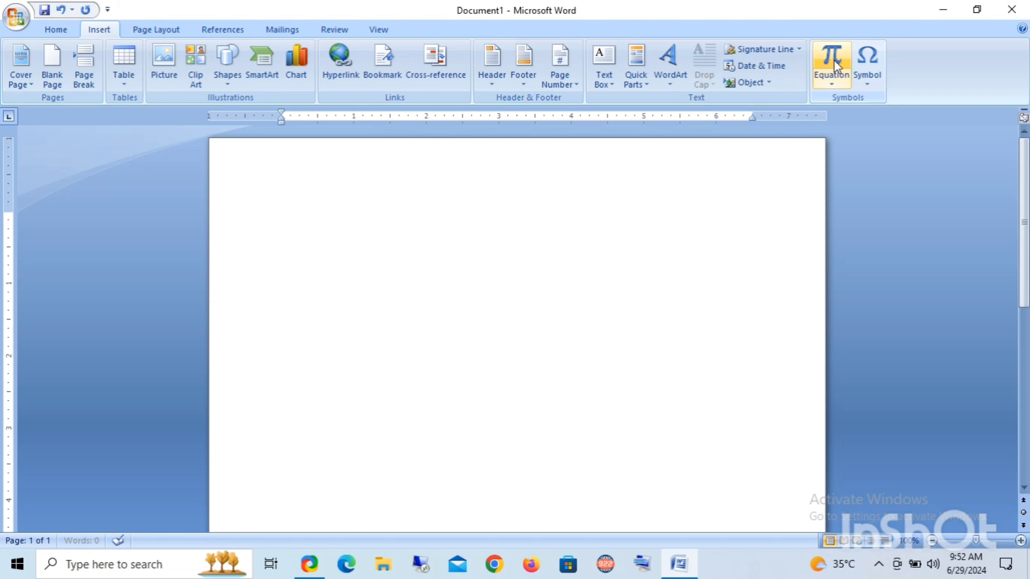
Place a blank 'Type equation here' equation placeholder on the page.
left_click(832, 62)
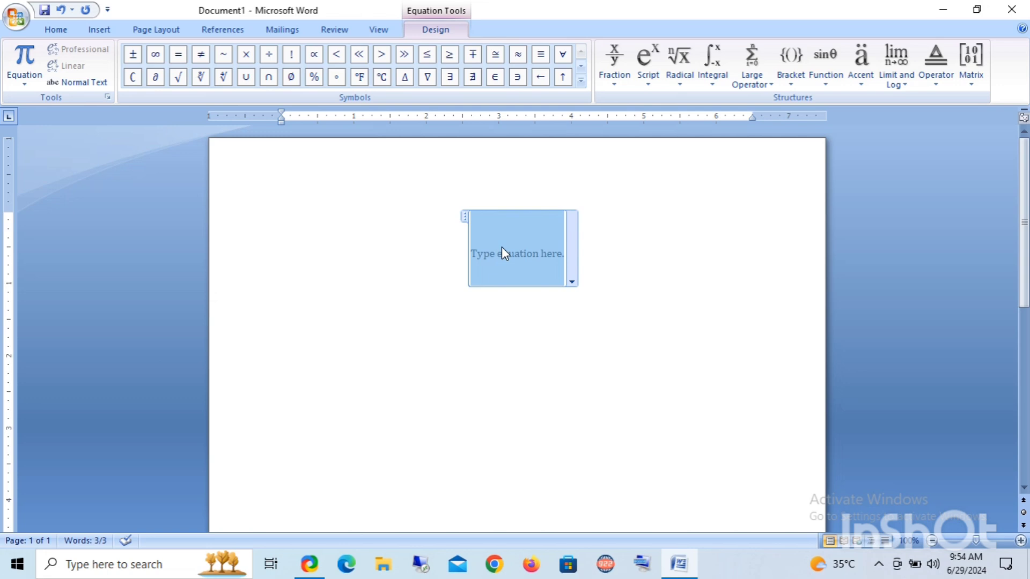
Type lx = f(gdp,reer into the equation placeholder.
type("l")
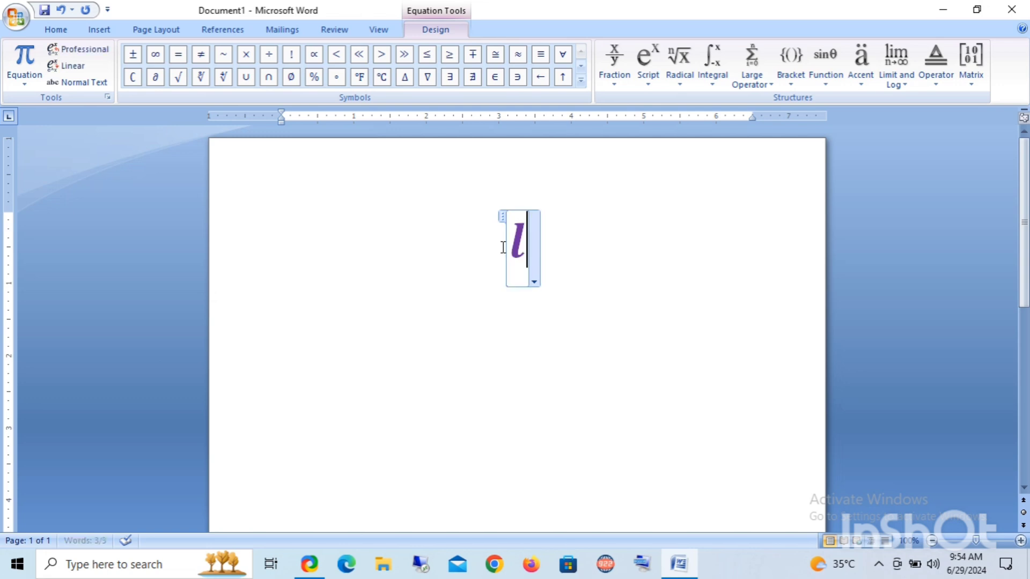
type("x")
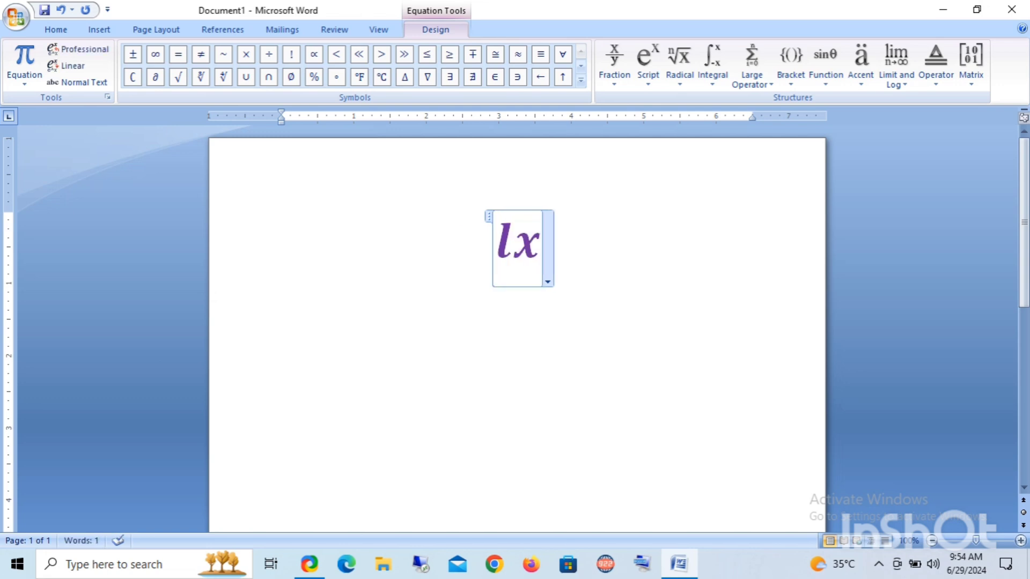
left_click(501, 246)
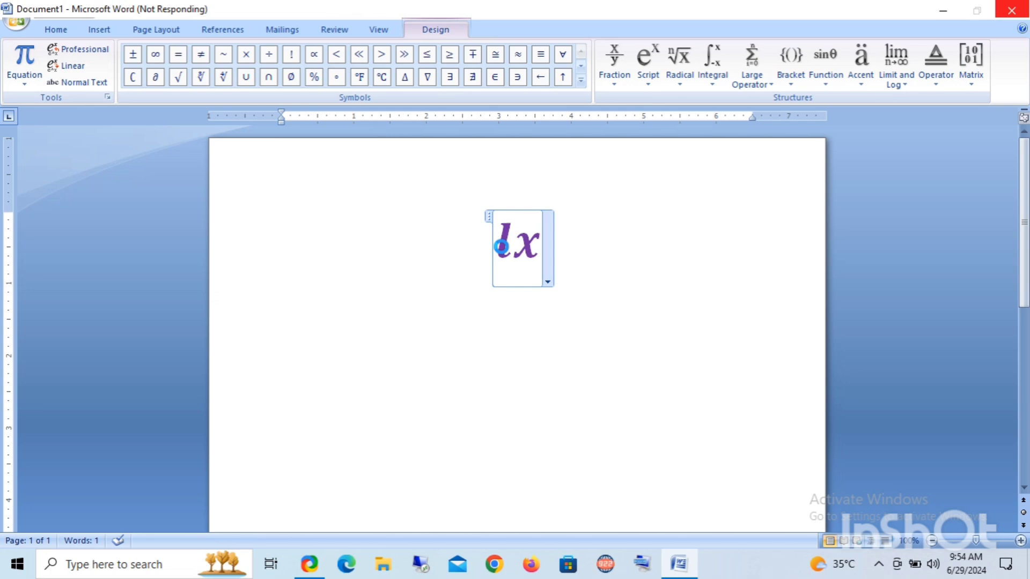
type("= ")
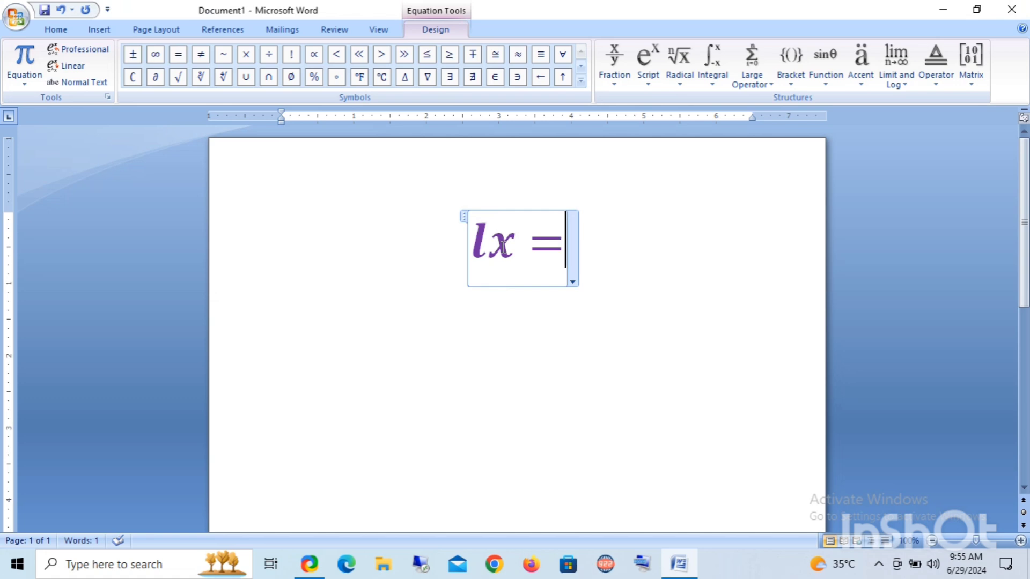
type("f")
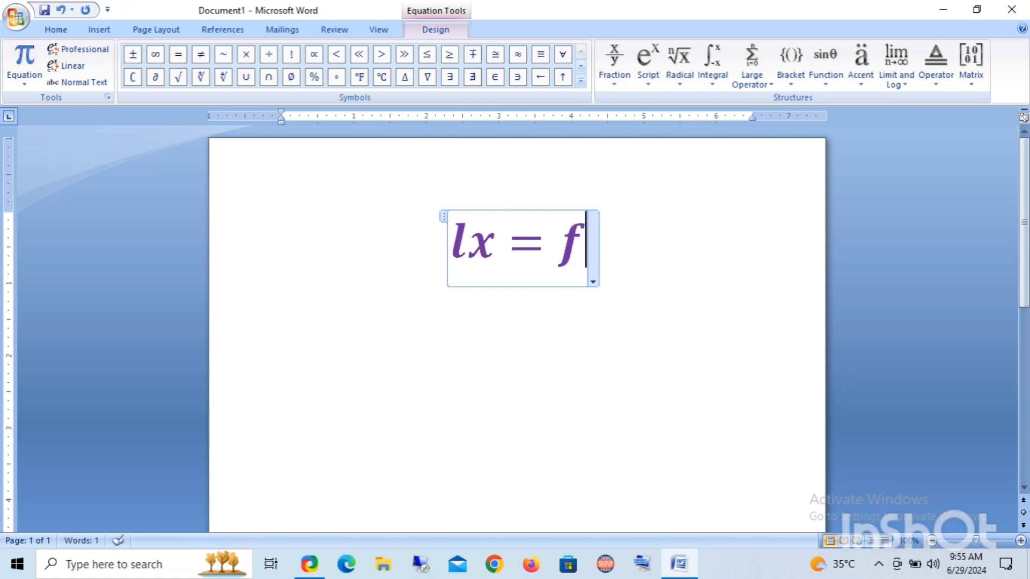
type("(")
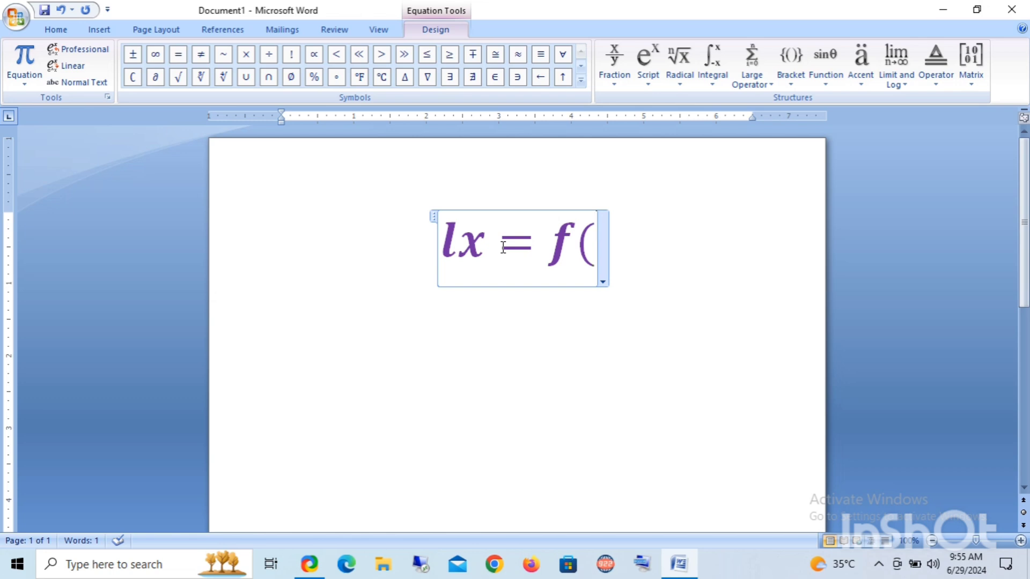
type("gdp")
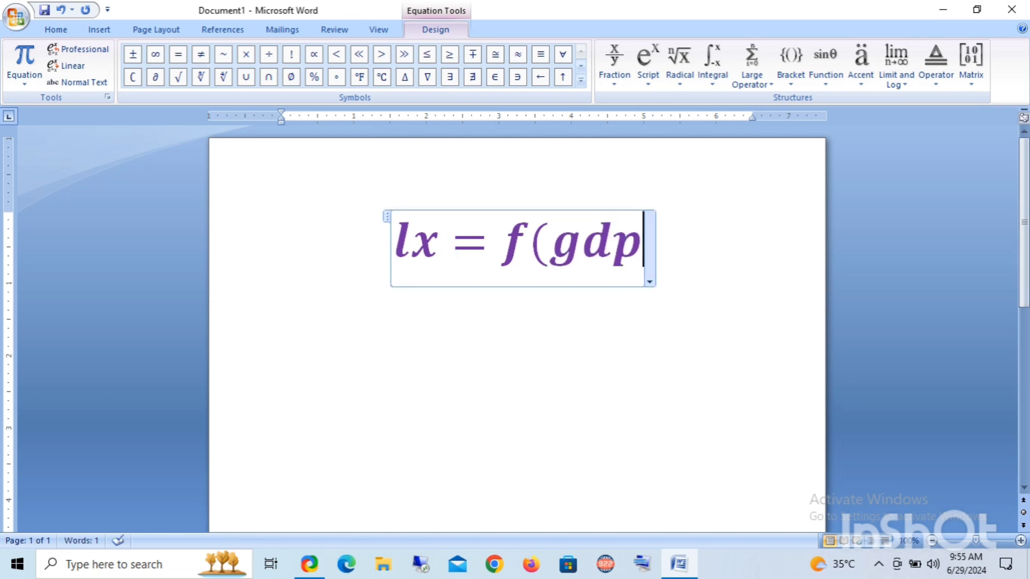
type(",")
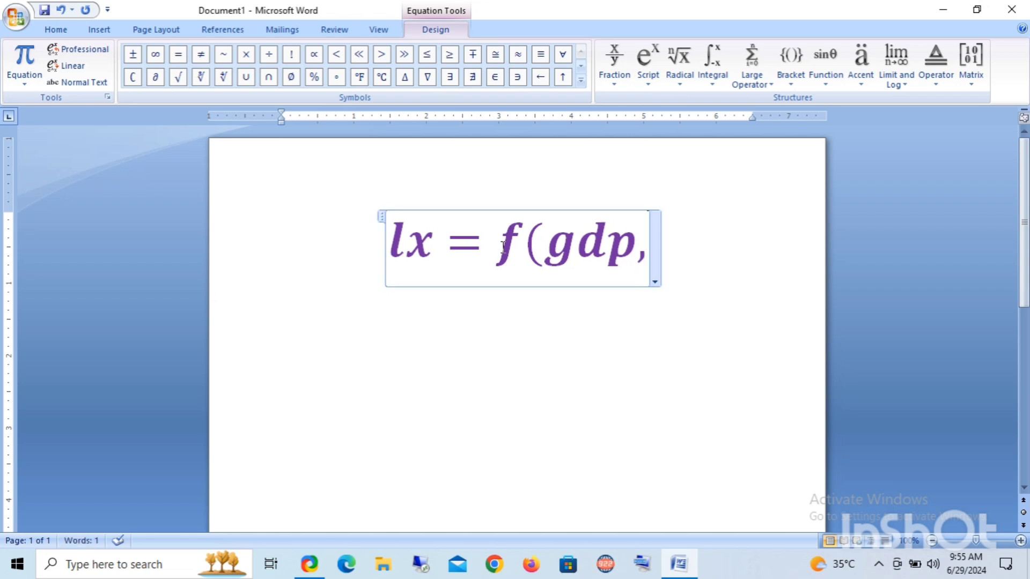
type("re")
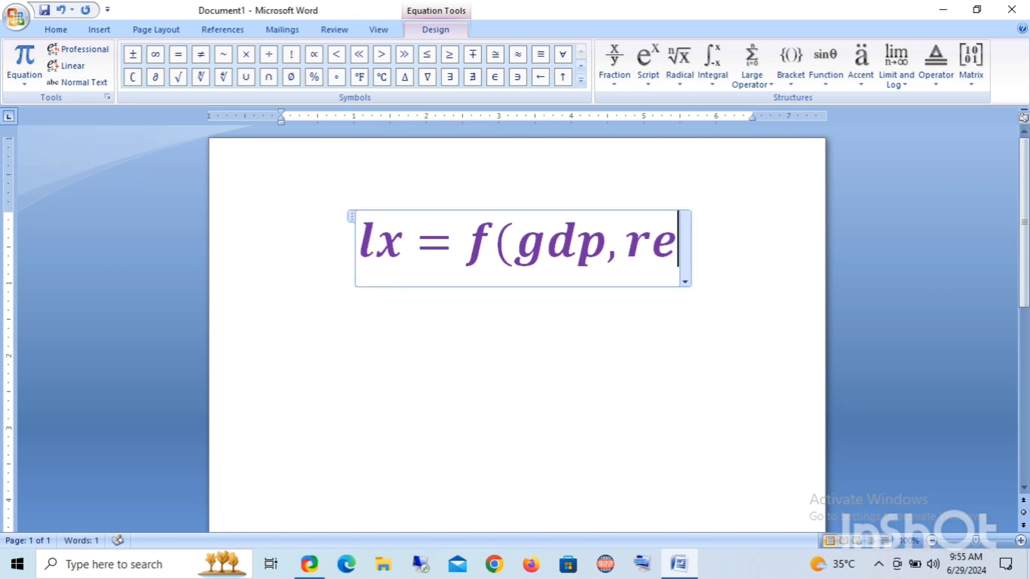
type("er")
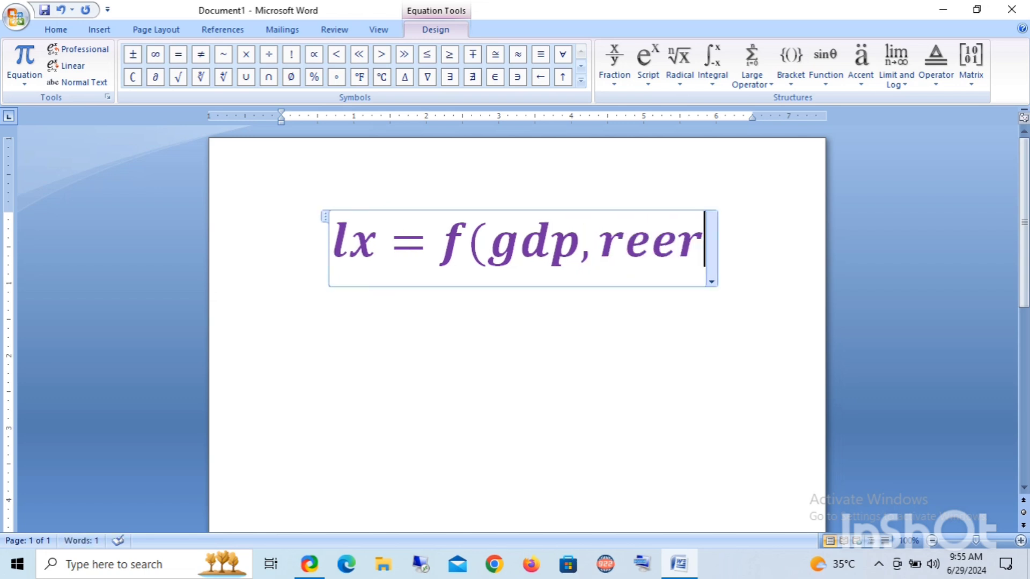
Correct 'reer' to 'rer' and complete the equation as lx = f(gdp, rer, t, d).
key("BackSpace")
key("BackSpace")
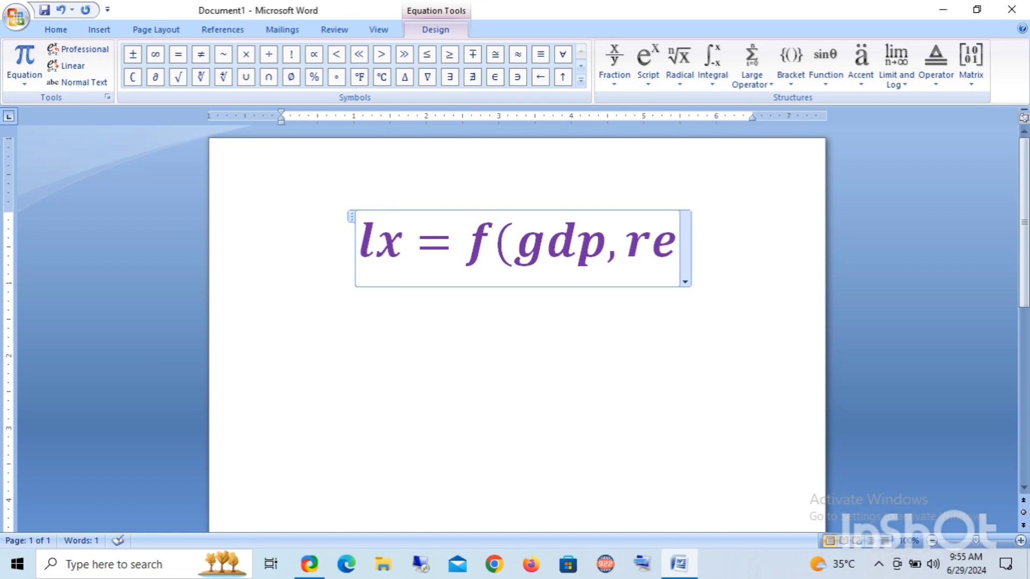
type("r")
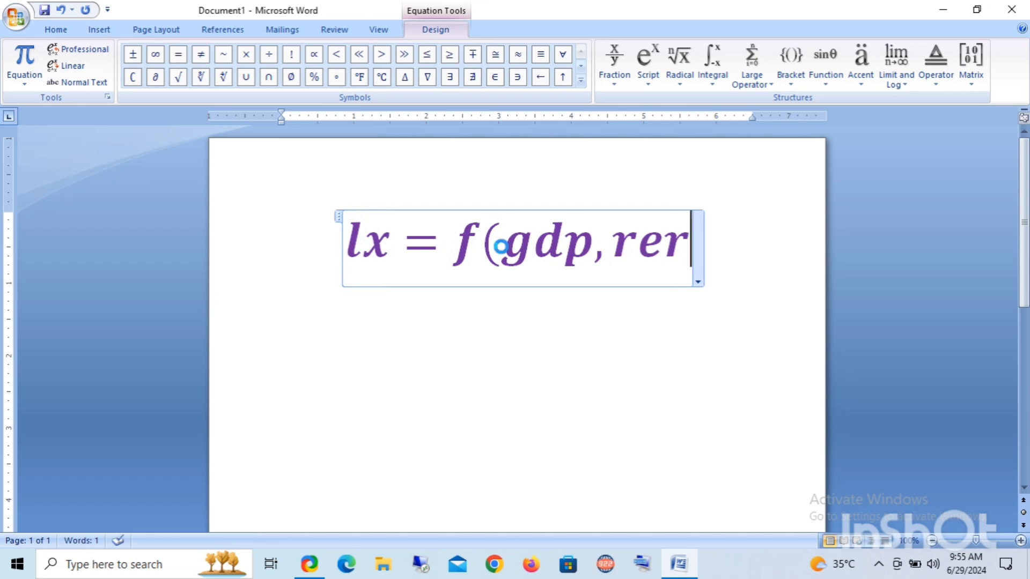
type(",")
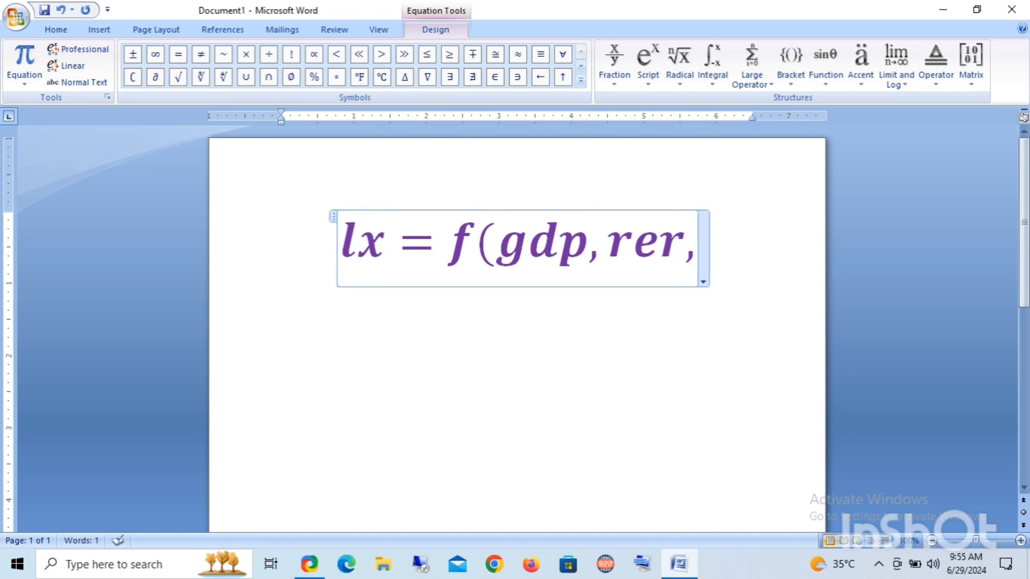
type("t")
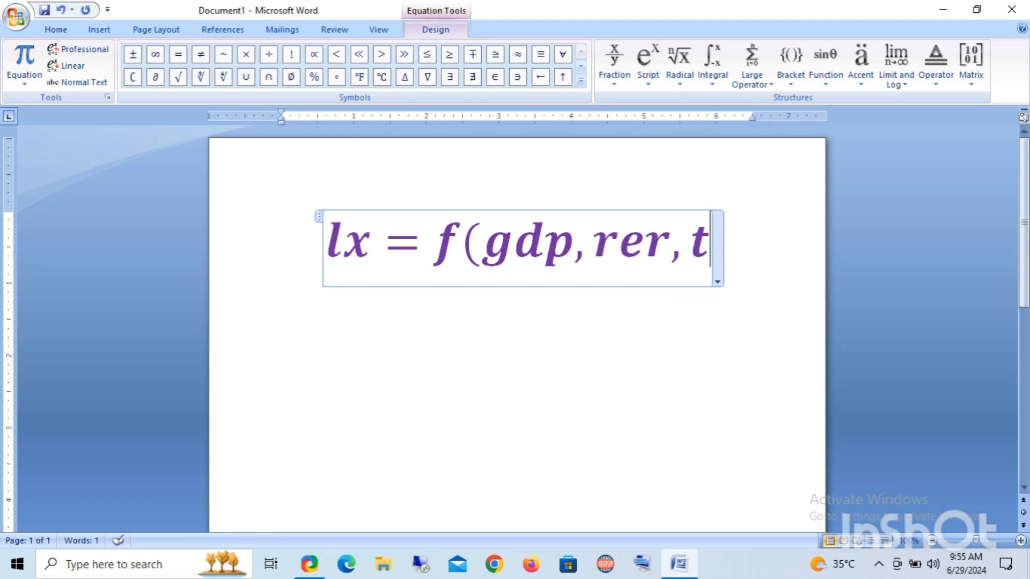
type(",")
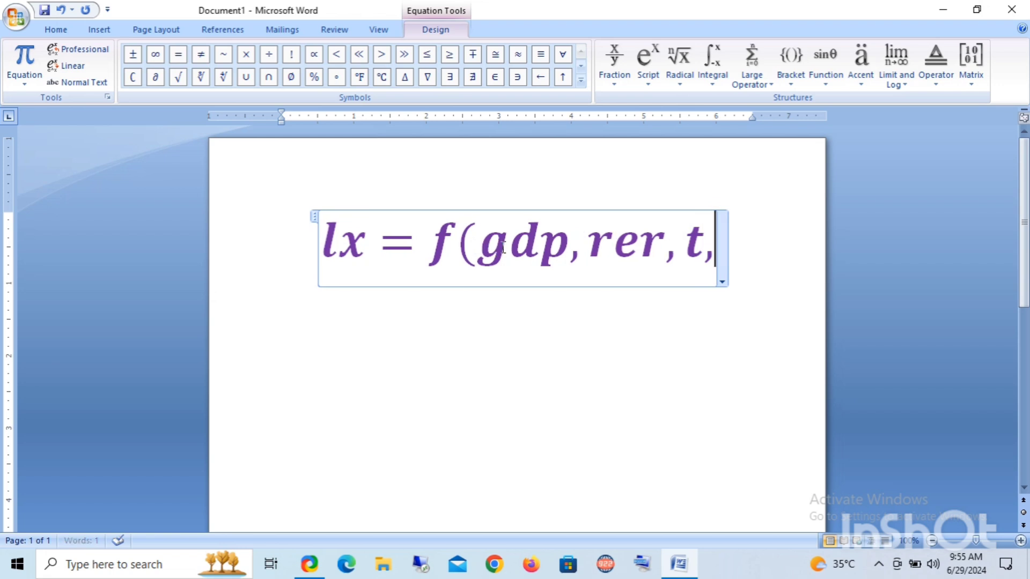
type("d")
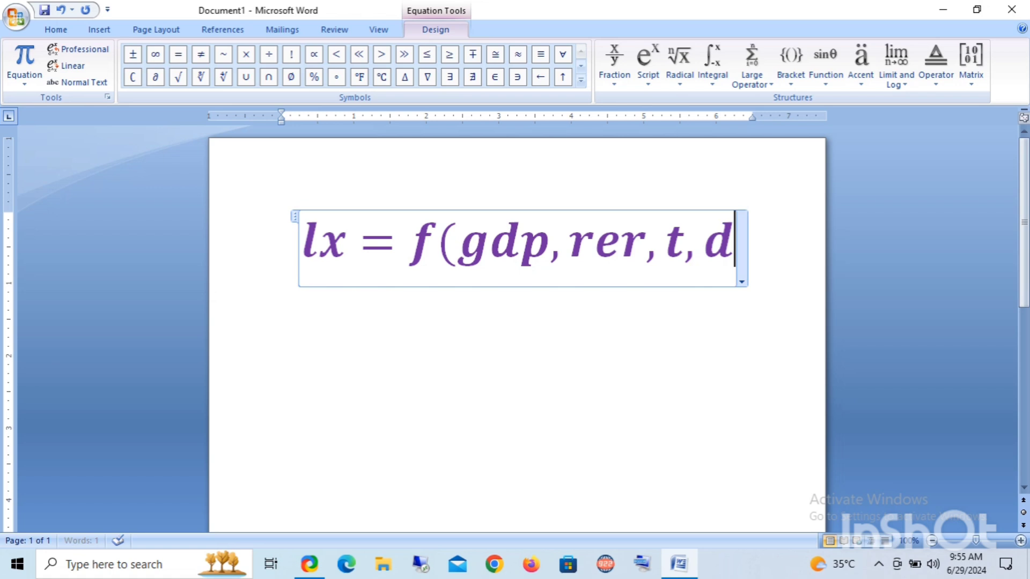
type(")")
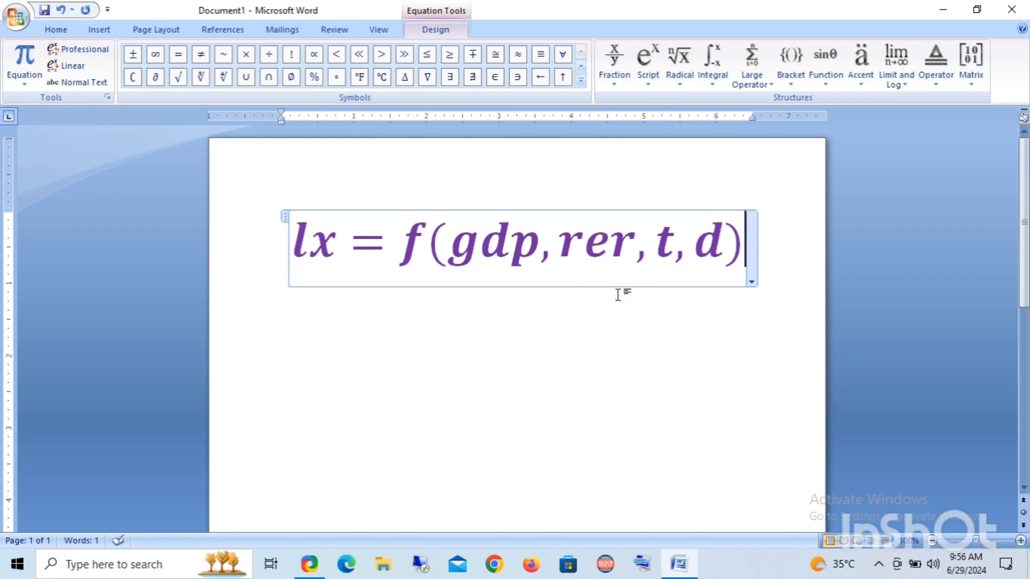
Below the equation, add the definition 'Lx= leather exports of Pakistan'.
left_click(298, 351)
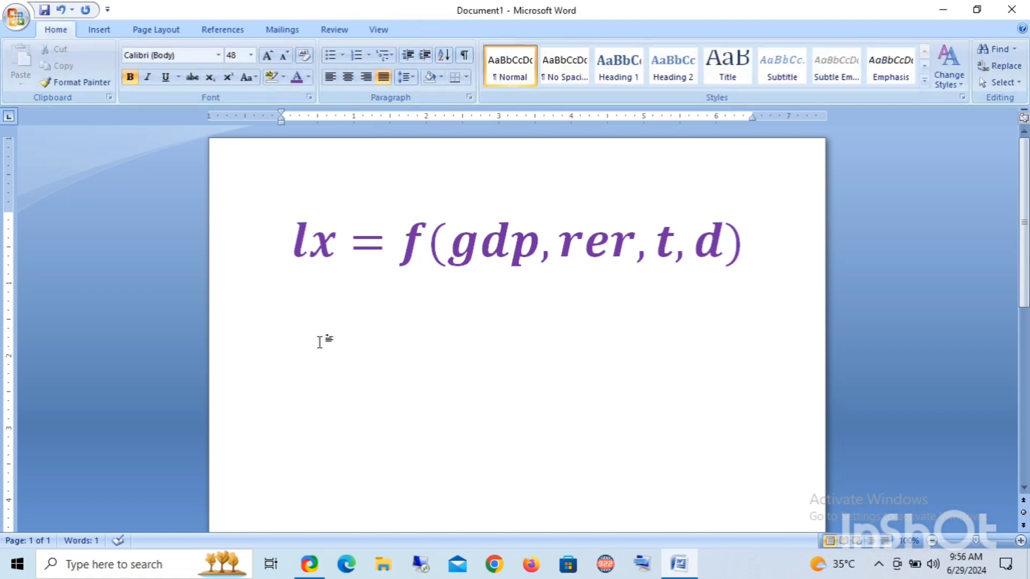
key("Up")
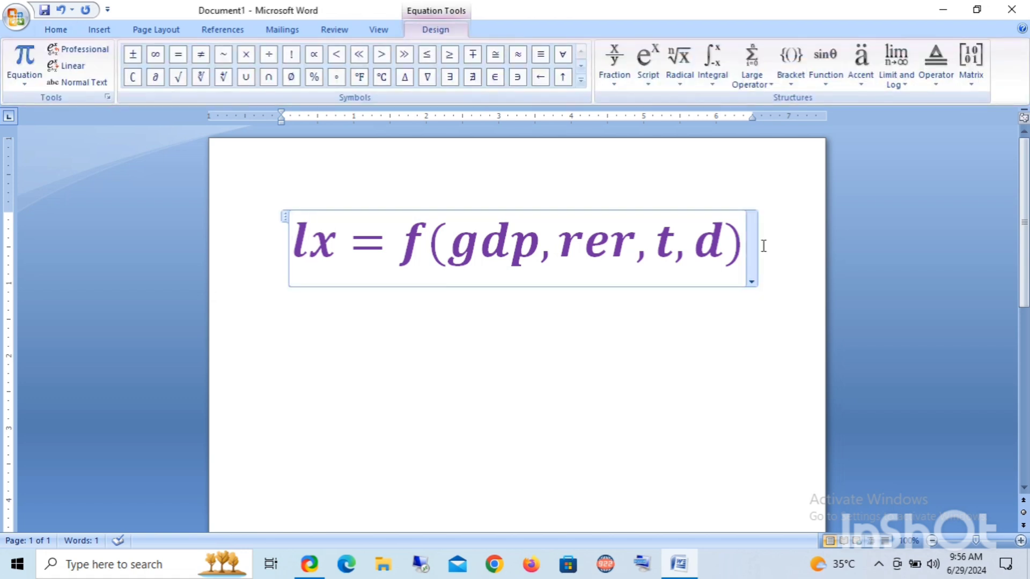
key("ctrl+a")
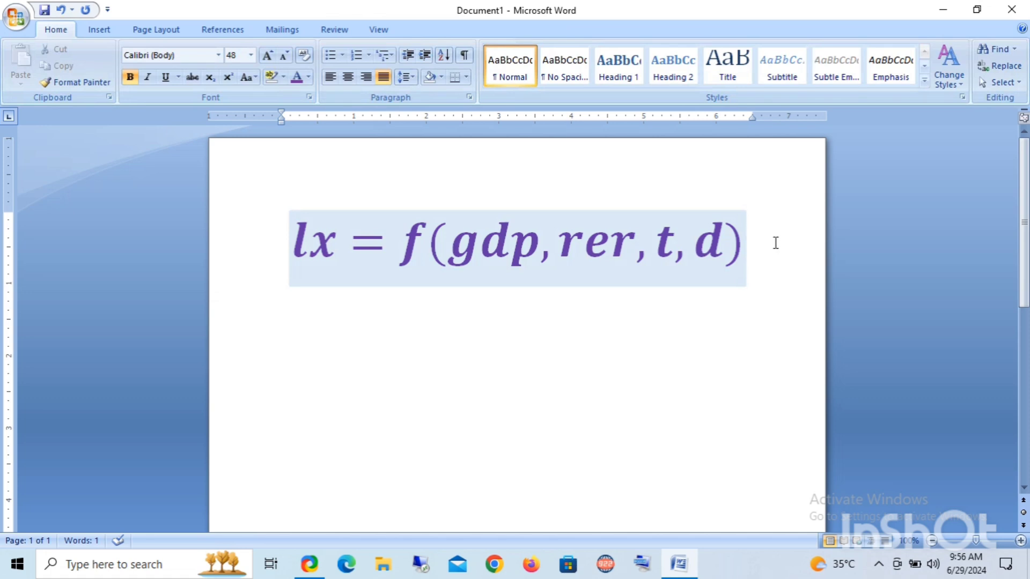
key("Down")
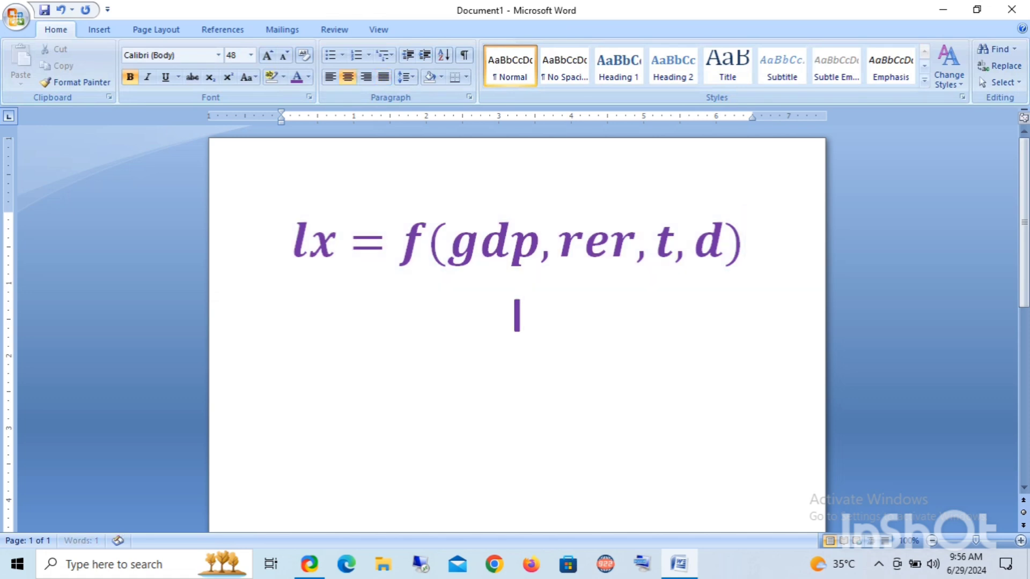
type("x=")
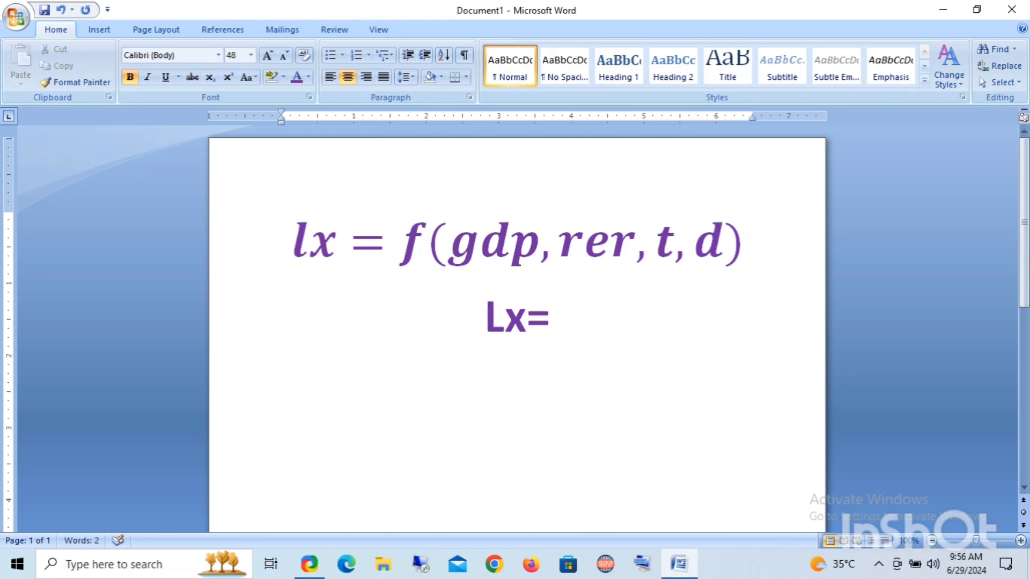
type(" leathe")
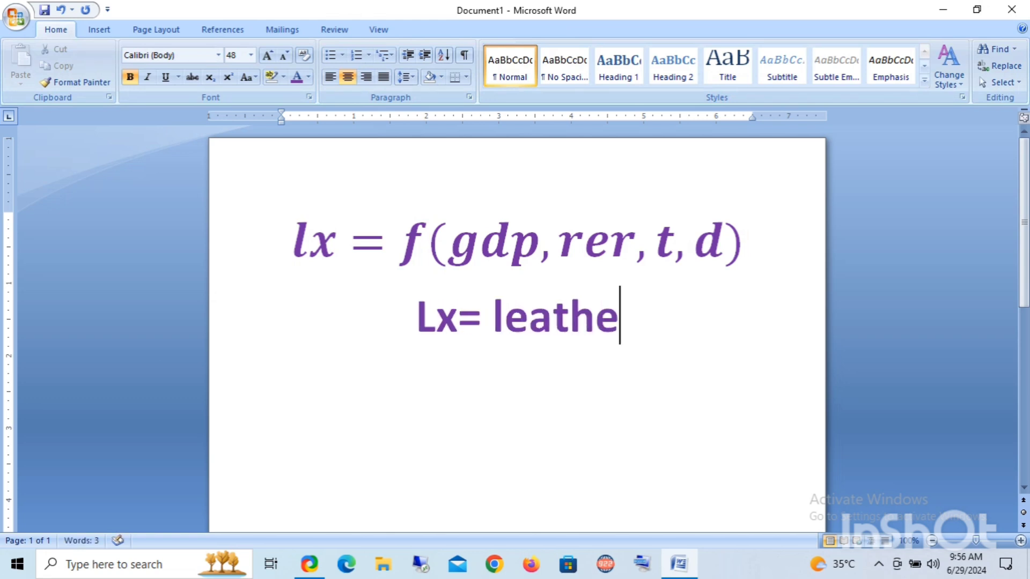
type("r")
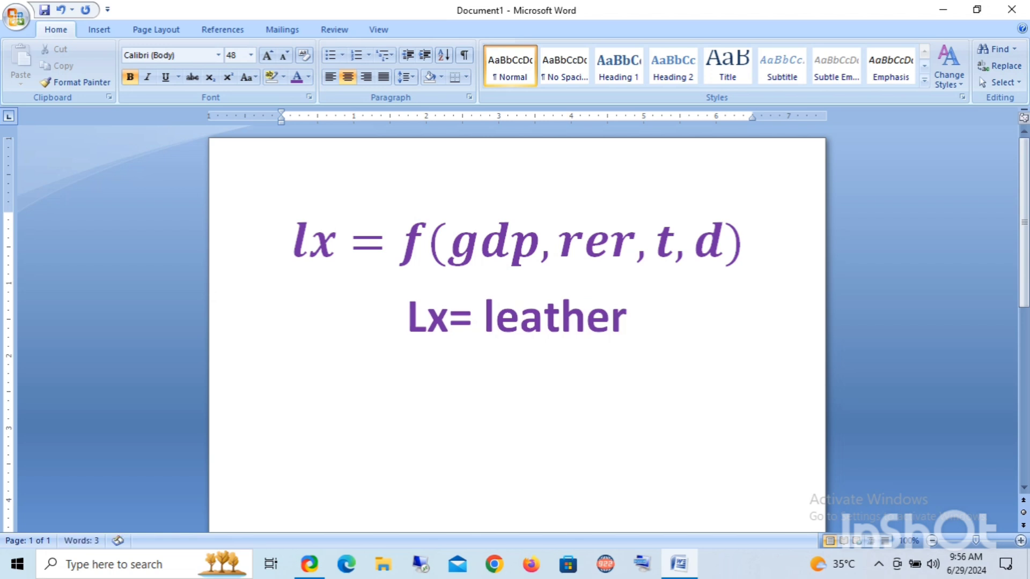
type(" export")
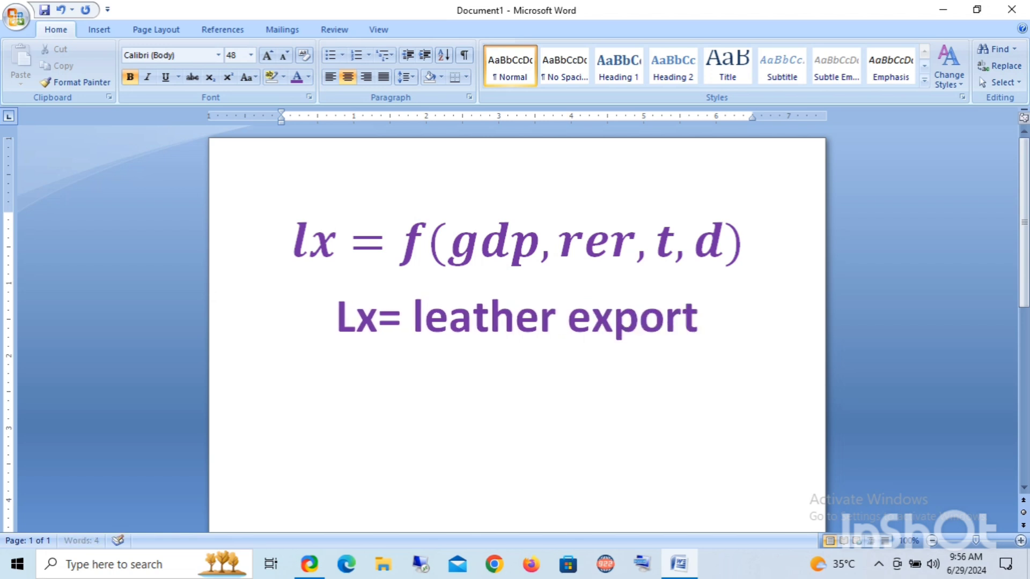
type("s")
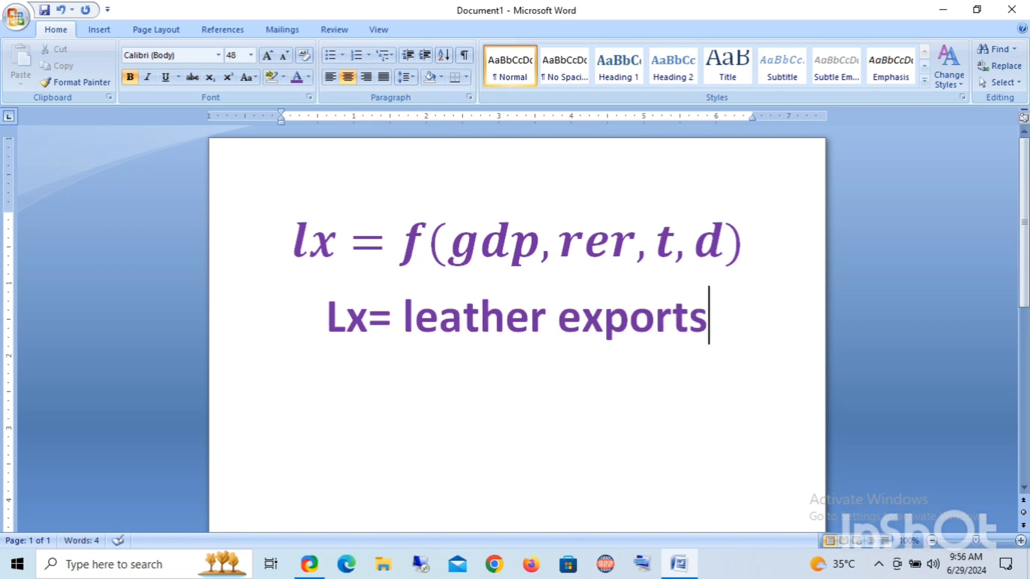
type(" of")
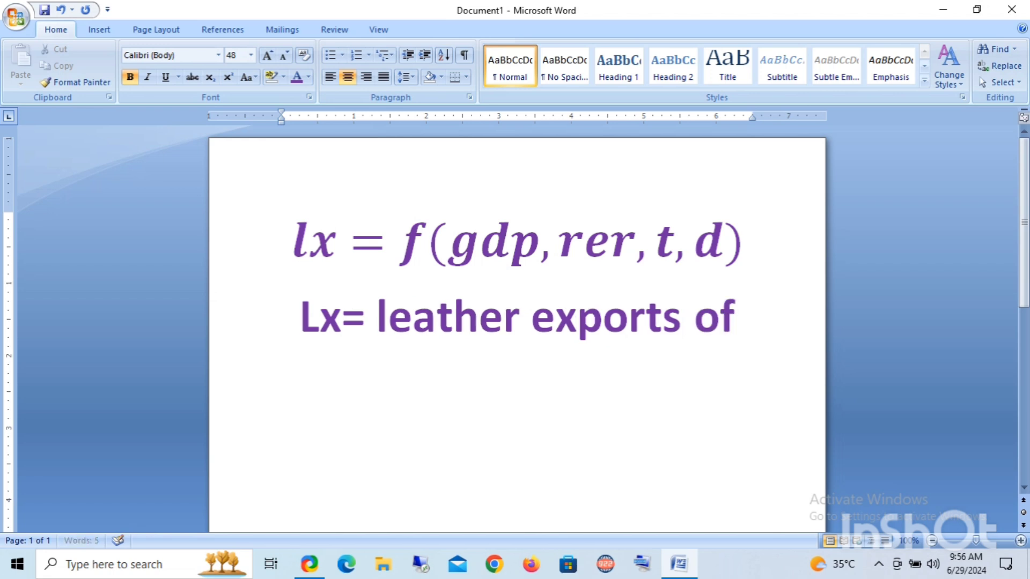
key("Return")
type("P")
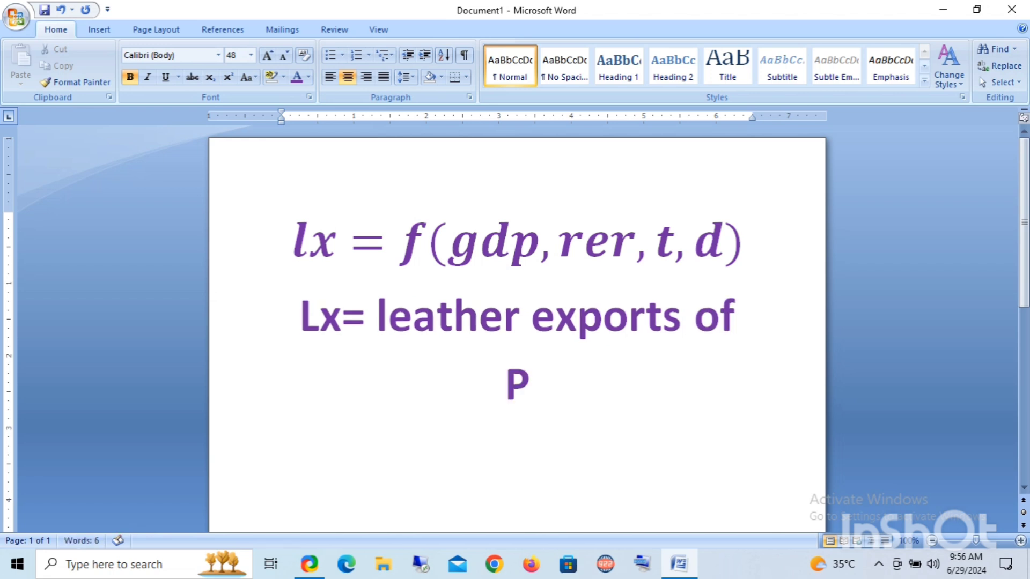
type("akista")
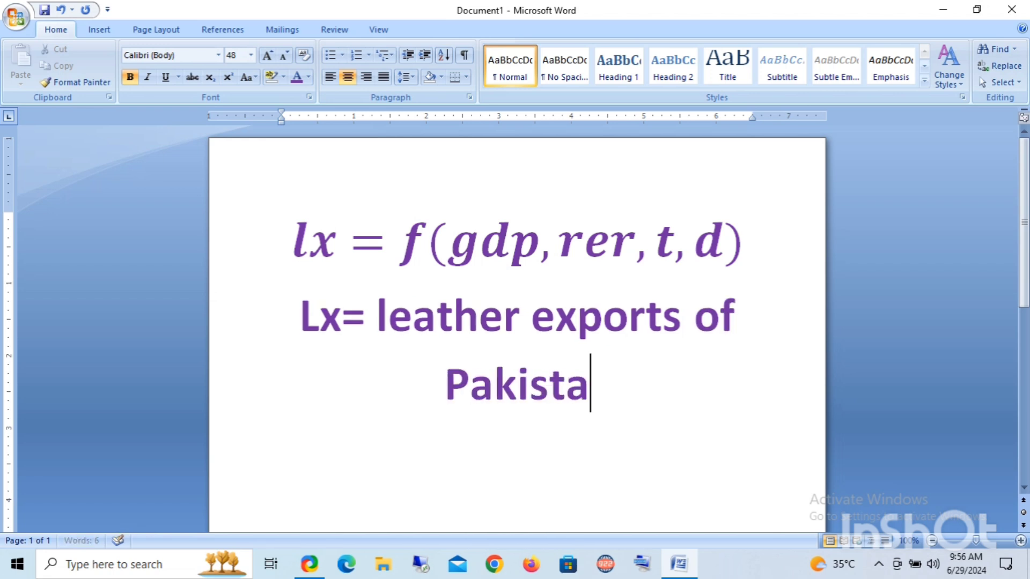
type("n")
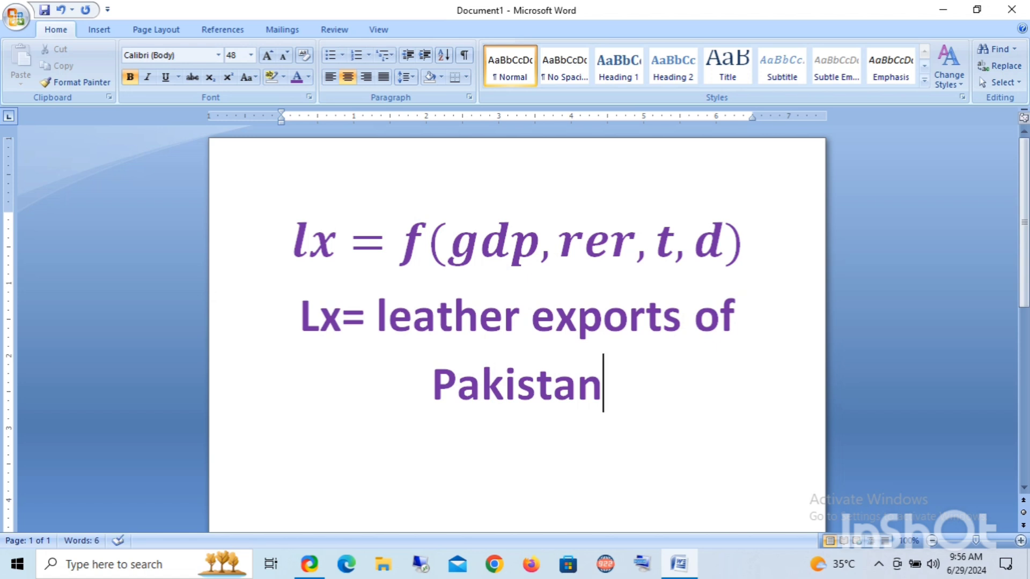
On a new centred line, type 'gdp= gross', fixing the 'grp' typo.
key("Return")
type("gd")
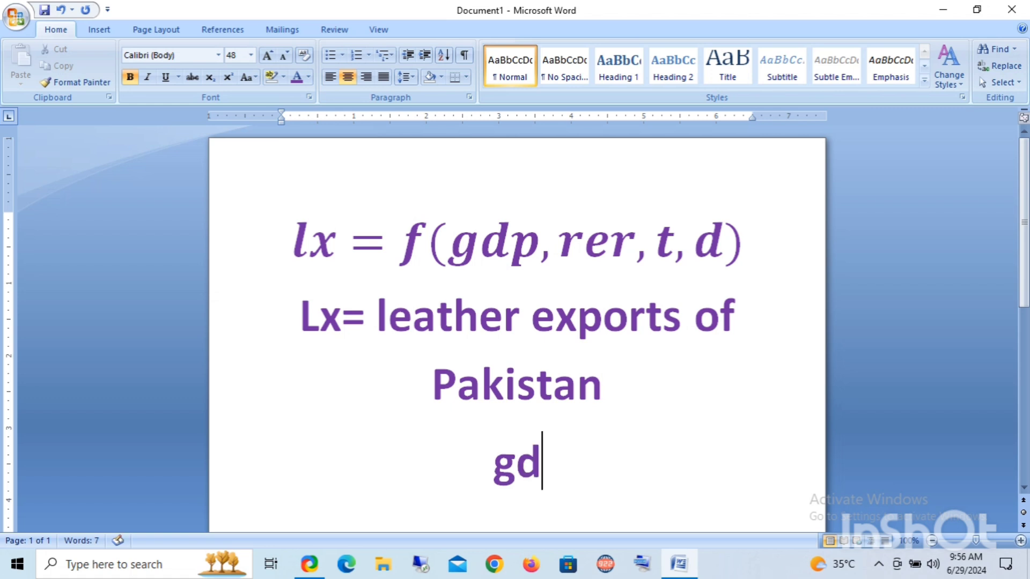
type("p=")
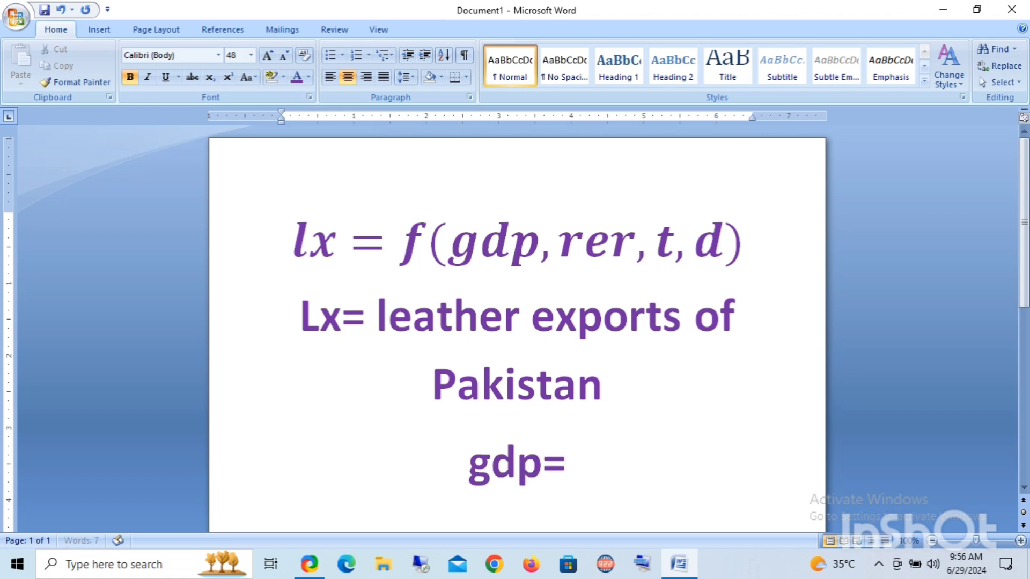
type(" g")
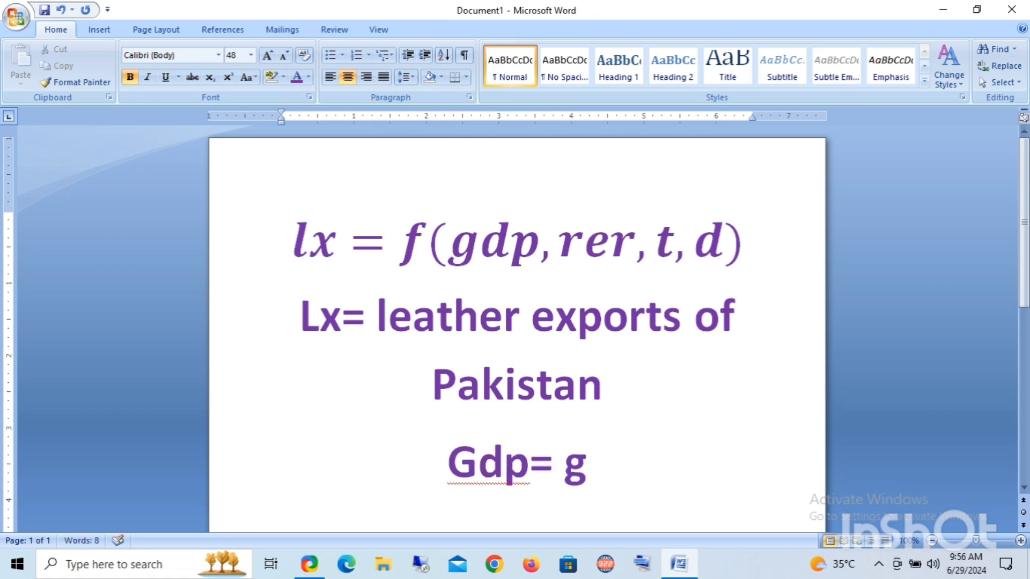
type("rp")
key("BackSpace")
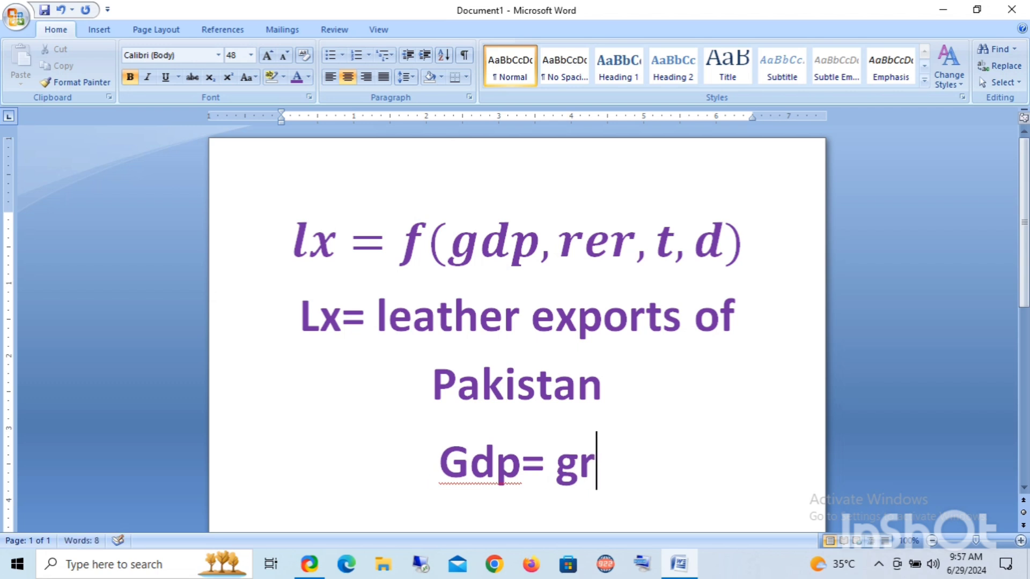
type("oss")
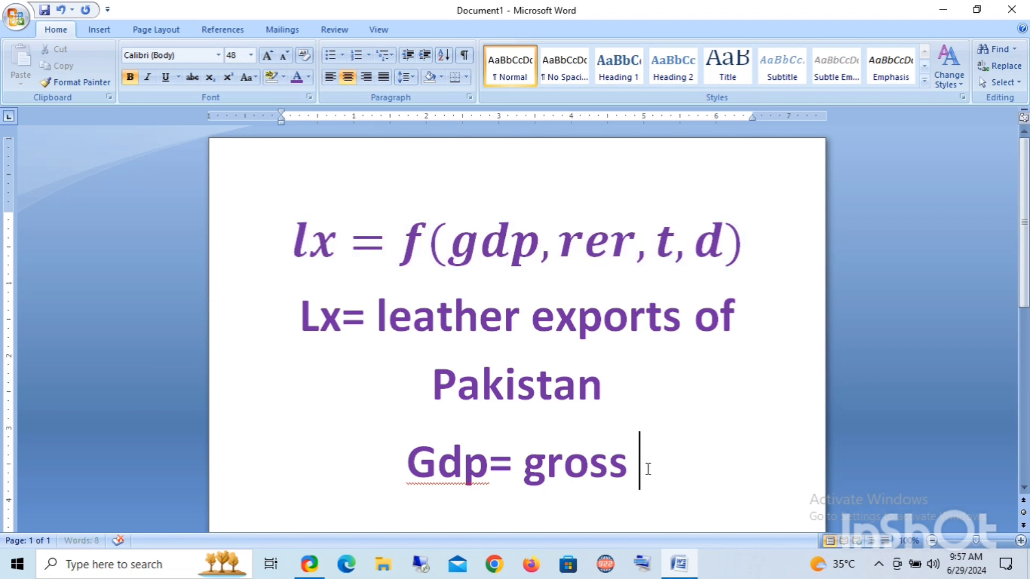
Select and delete the Lx and Gdp definition lines under the formula.
mouse_move(645, 460)
left_mouse_down()
mouse_move(435, 349)
mouse_move(319, 324)
left_mouse_up()
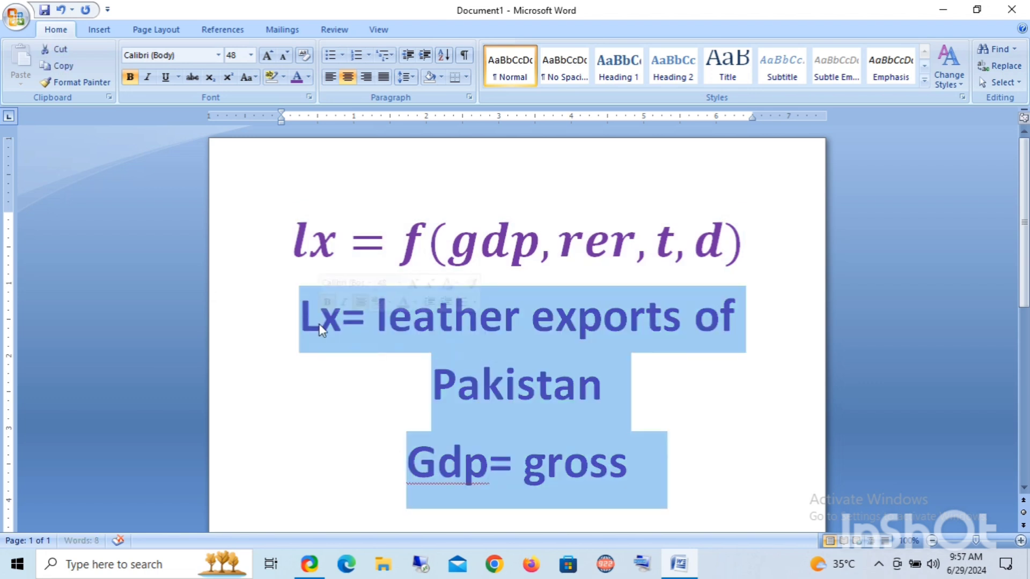
key("Delete")
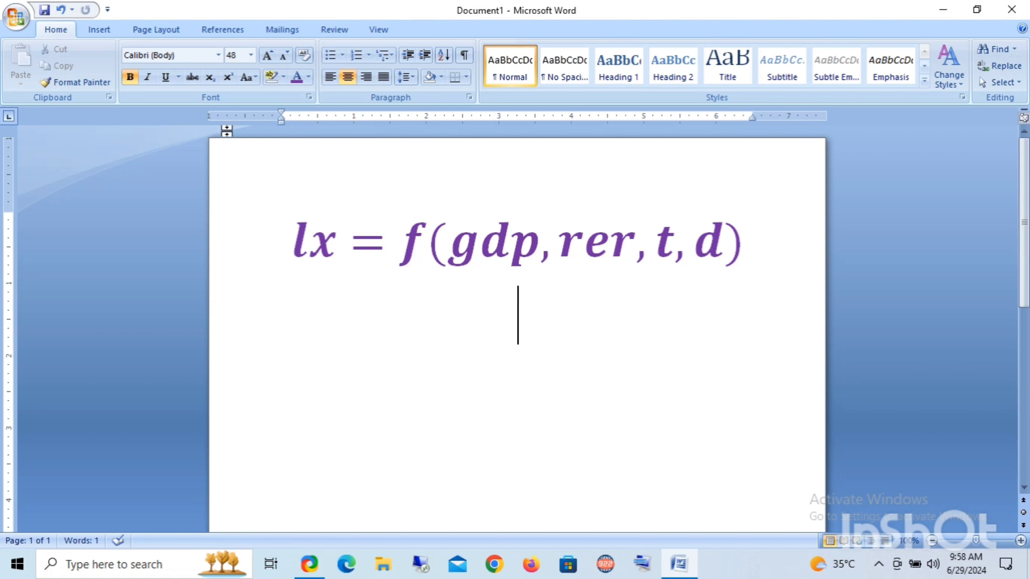
Insert a second blank equation below the lx formula and show the Script structures.
left_click(99, 31)
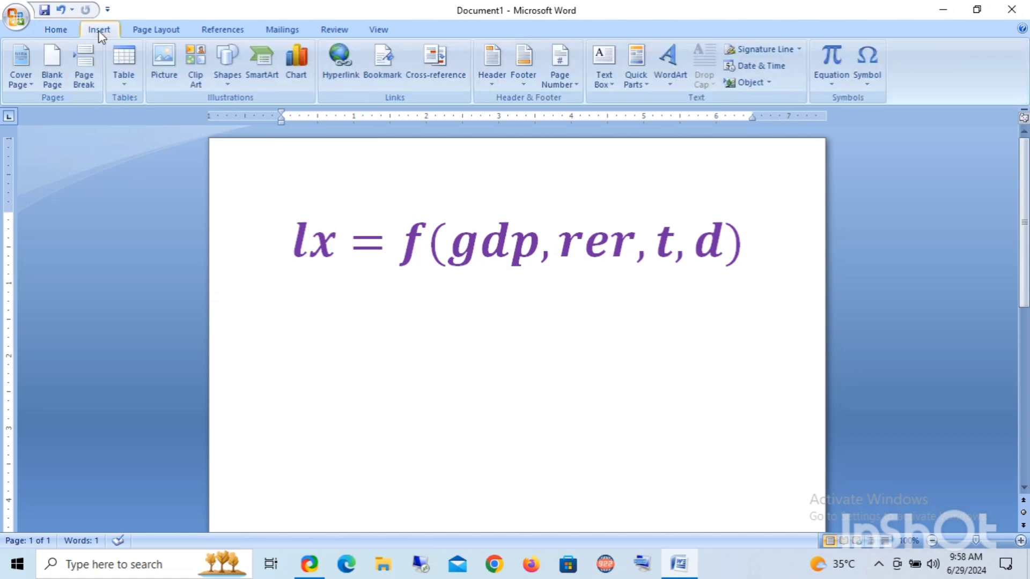
left_click(831, 62)
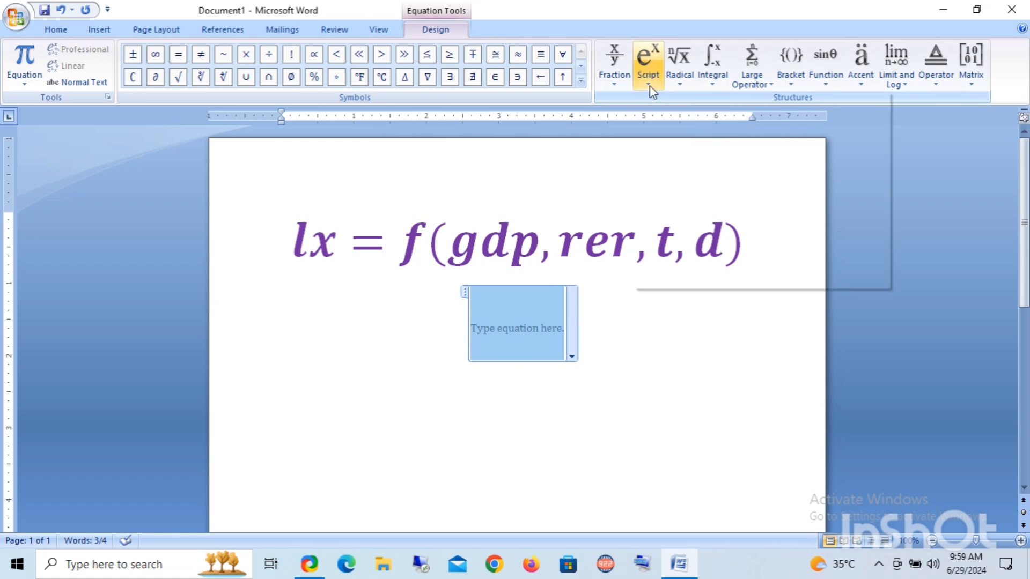
left_click(648, 83)
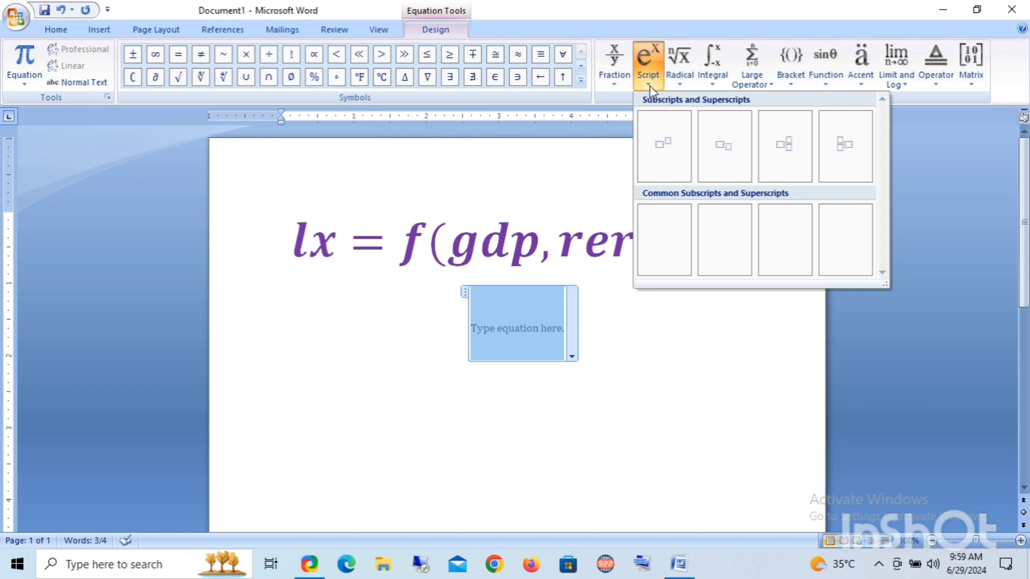
Add a subscript structure with base lx and subscript t.
left_click(726, 153)
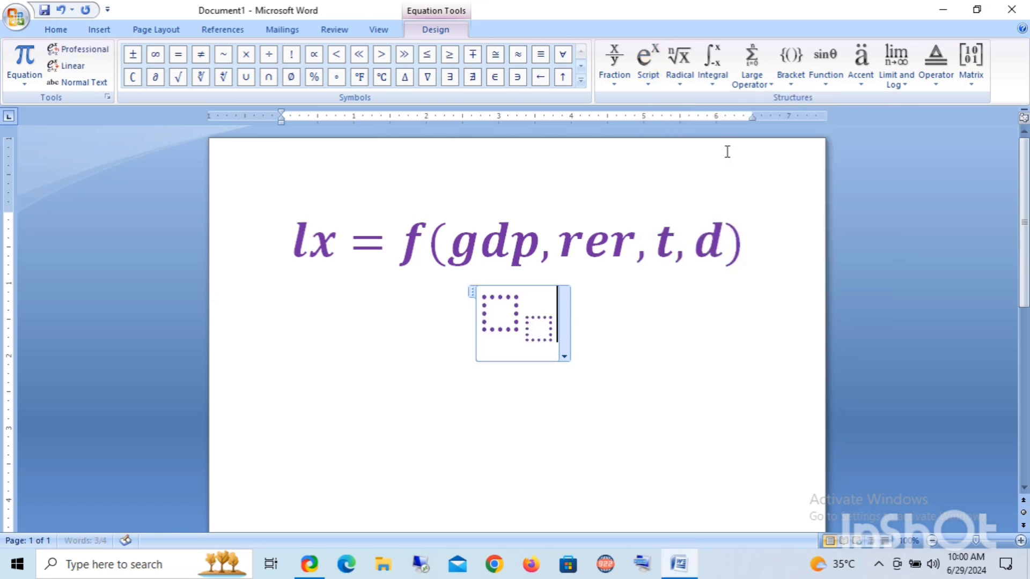
left_click(504, 319)
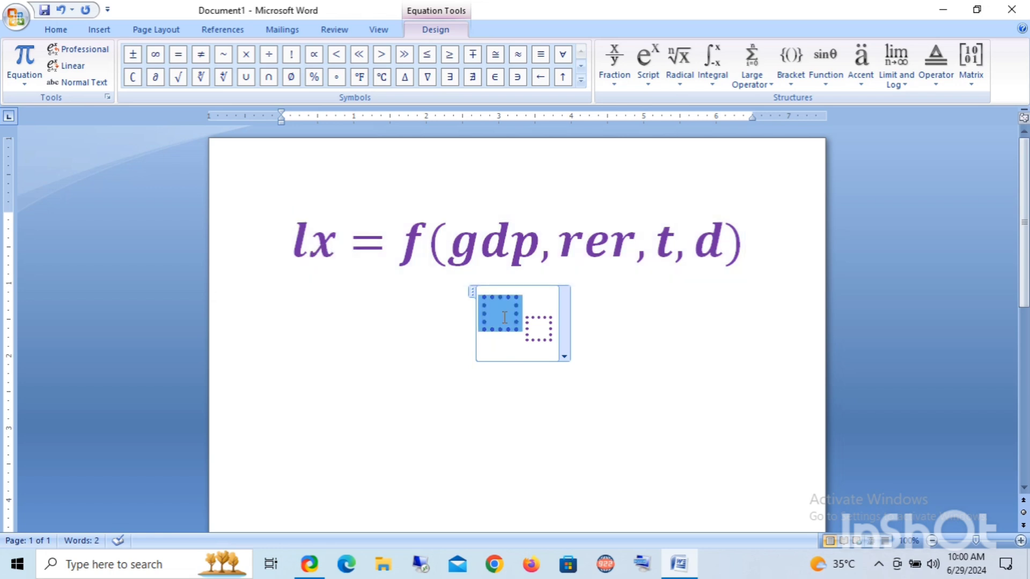
type("l")
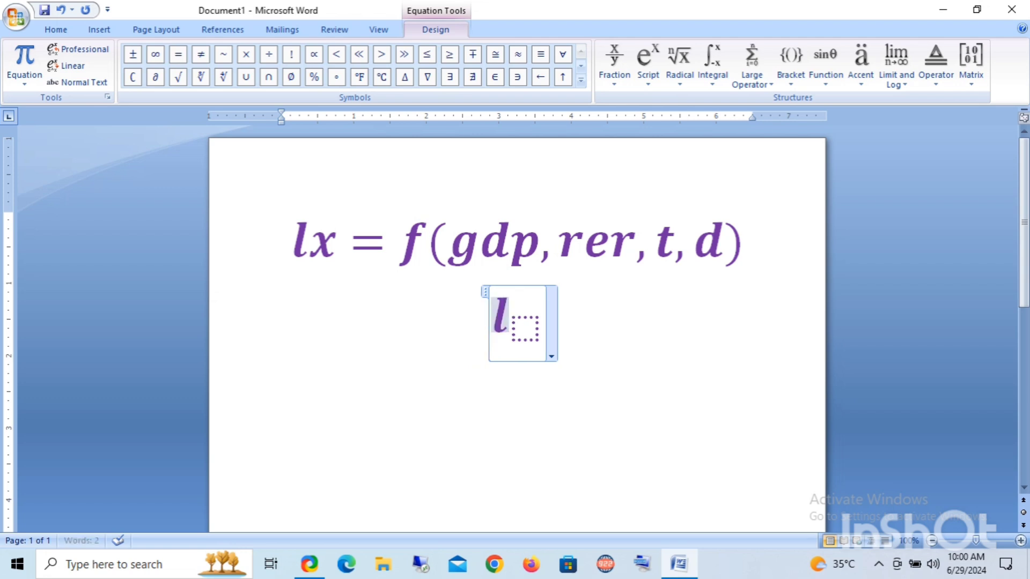
type("x")
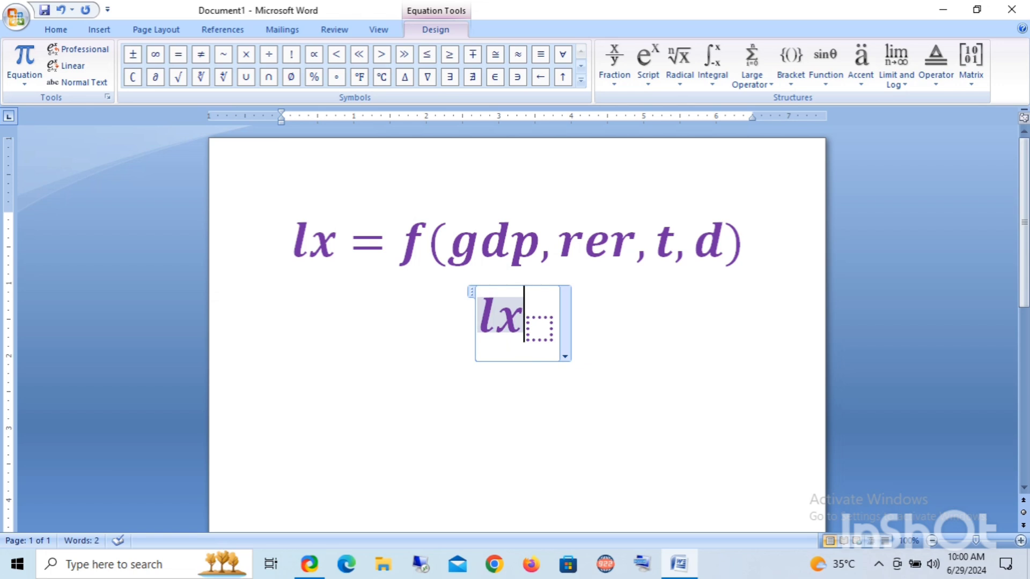
key("Right")
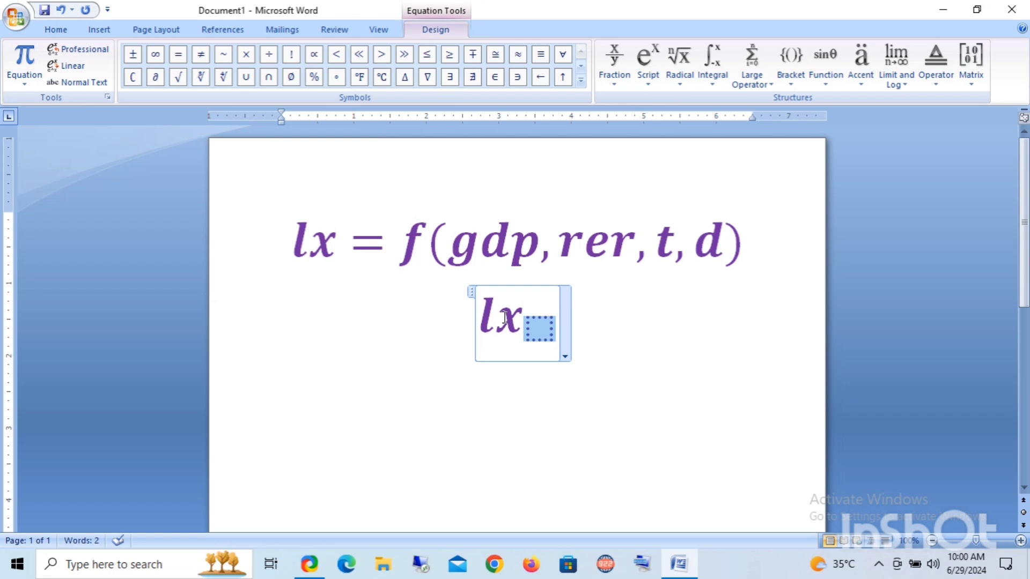
type("t")
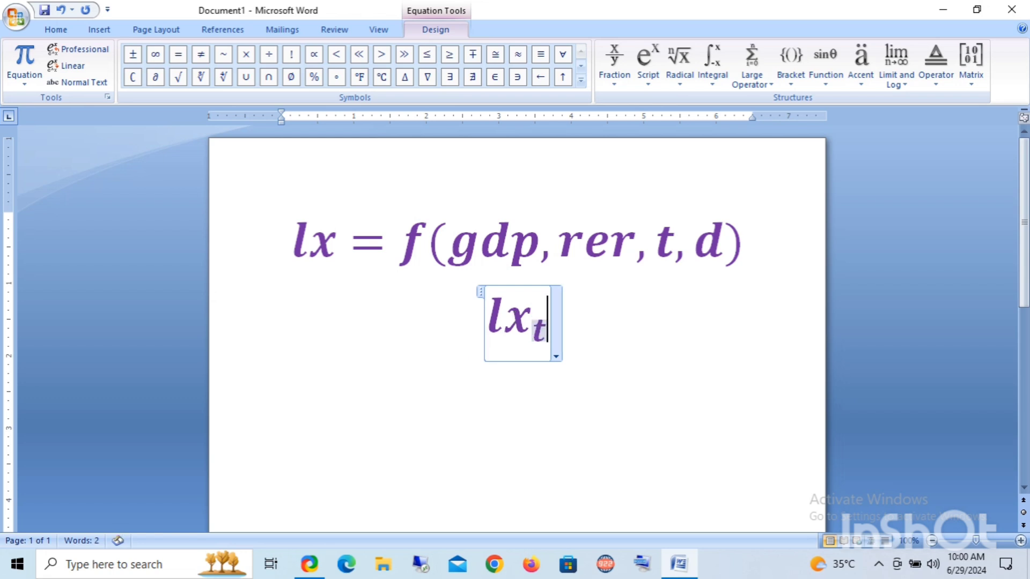
Fix the subscript back to t and add an equals sign after lx_t.
key("Right")
key("BackSpace")
type("i")
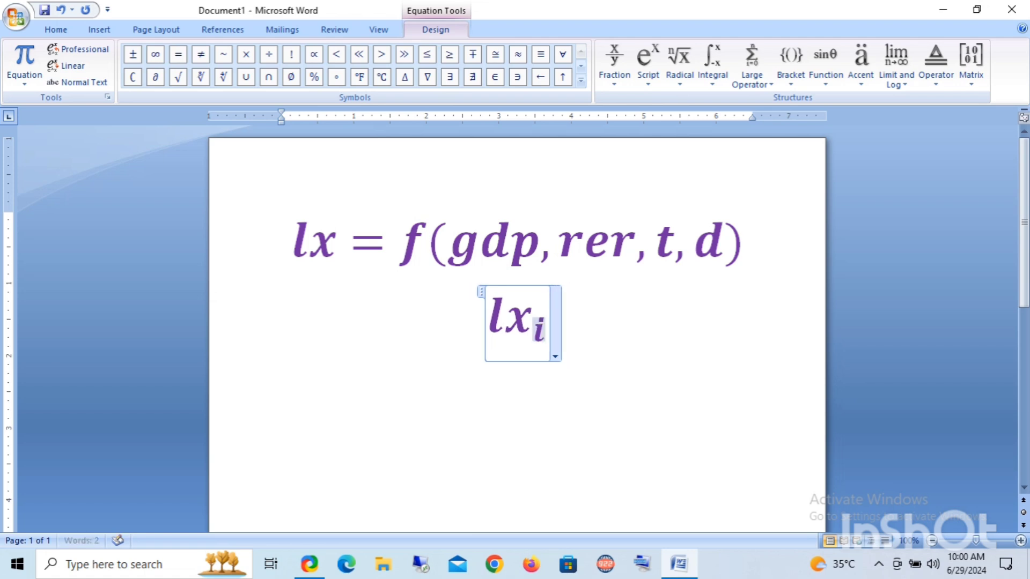
type("t")
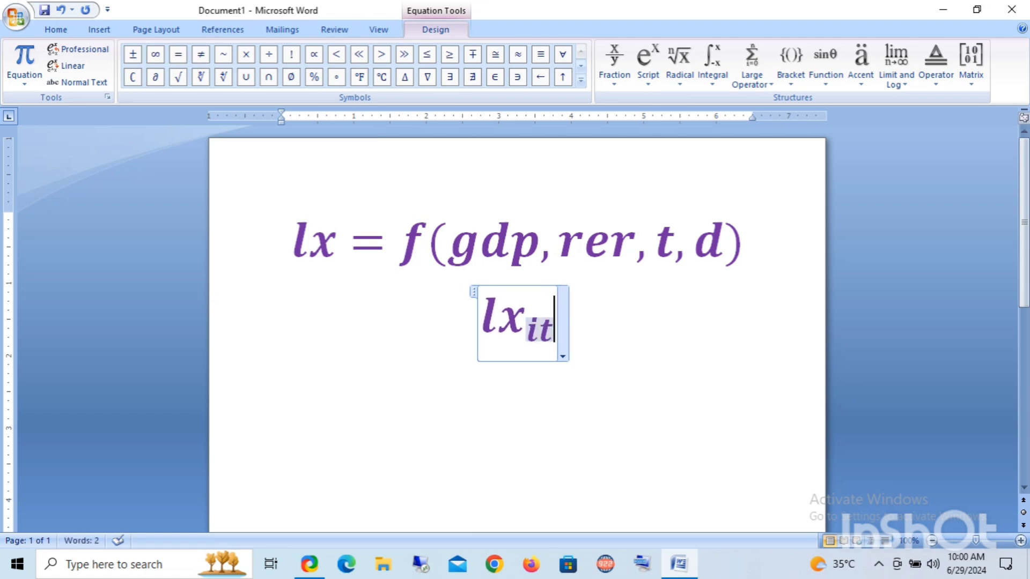
key("BackSpace")
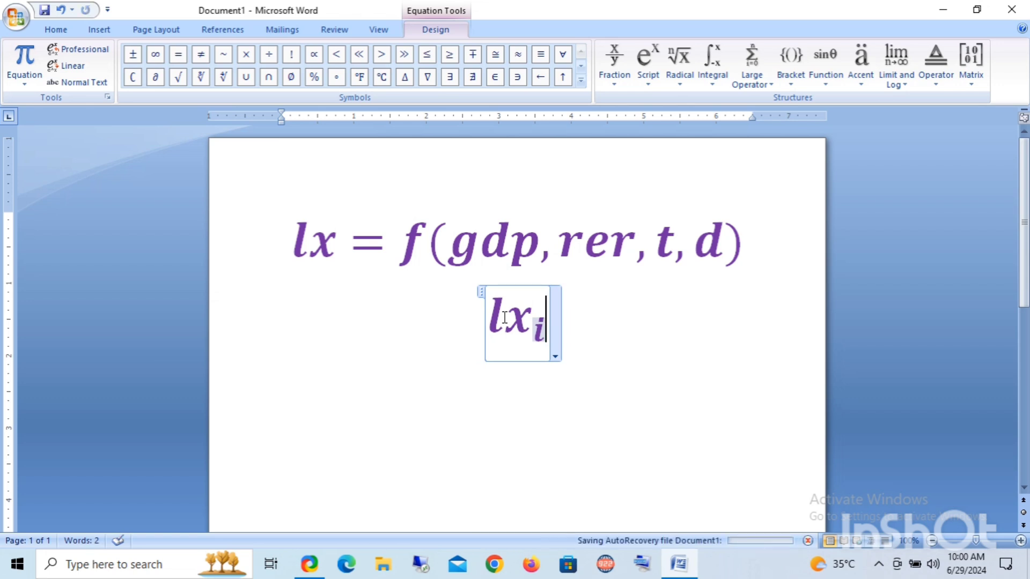
key("BackSpace")
type("t")
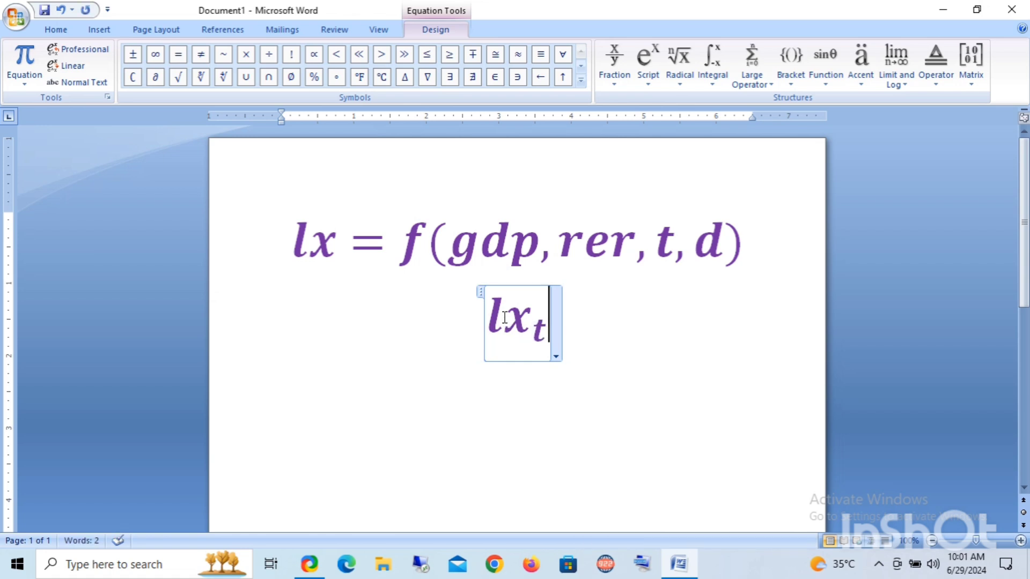
key("Right")
type("=")
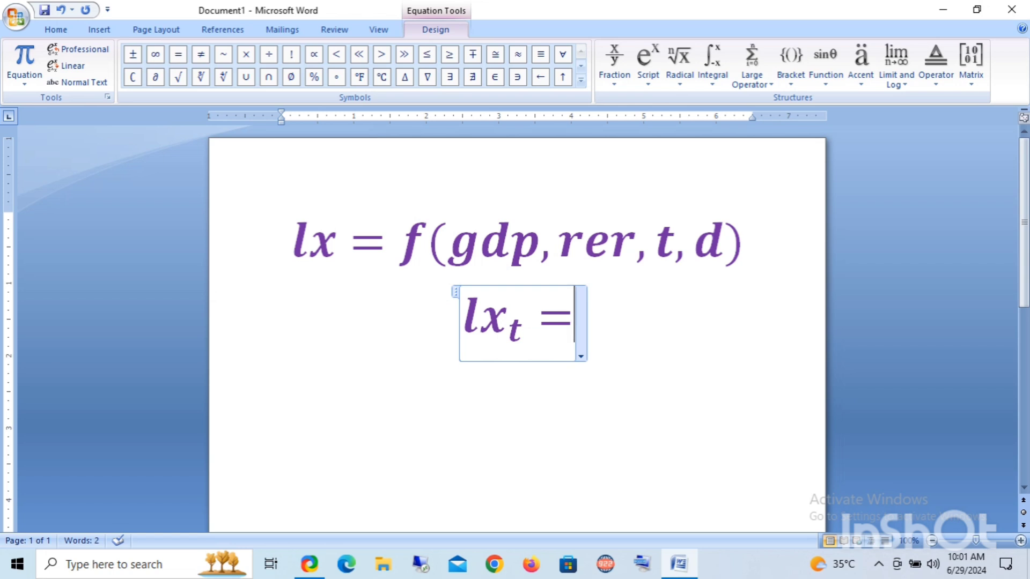
Add β with subscript 0 after the equals sign, followed by a plus sign.
left_click(648, 86)
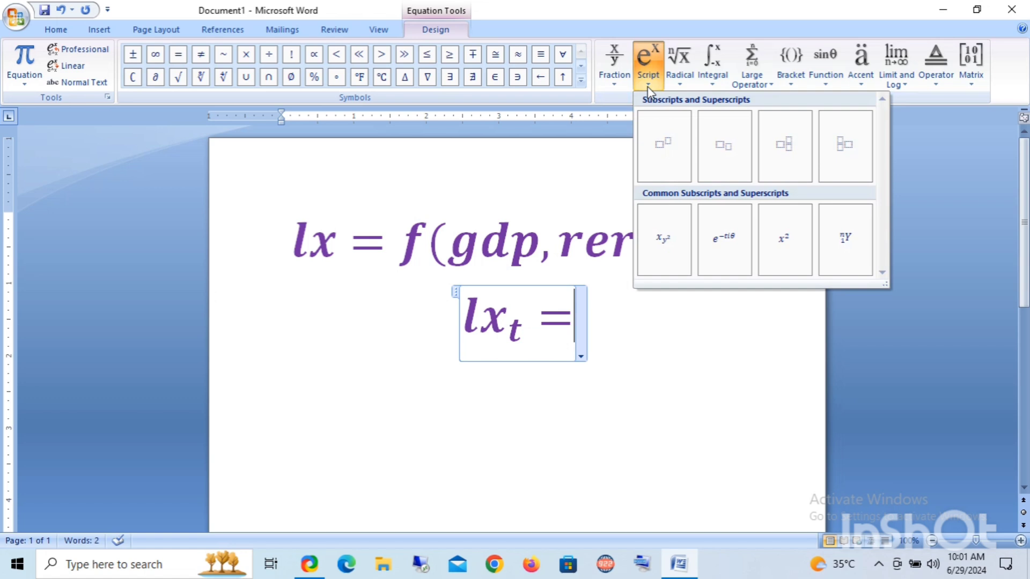
left_click(723, 146)
left_click(563, 311)
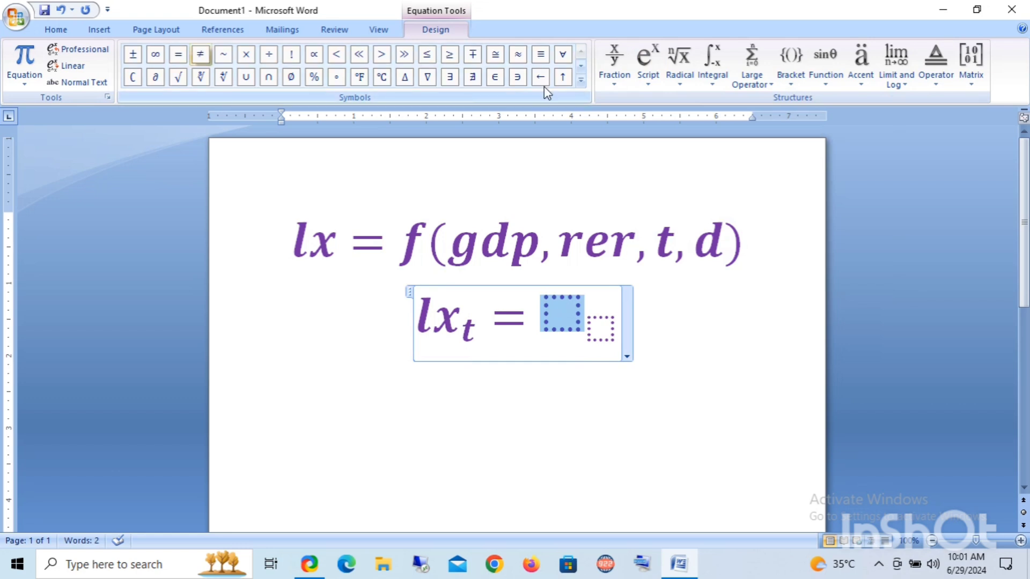
left_click(581, 68)
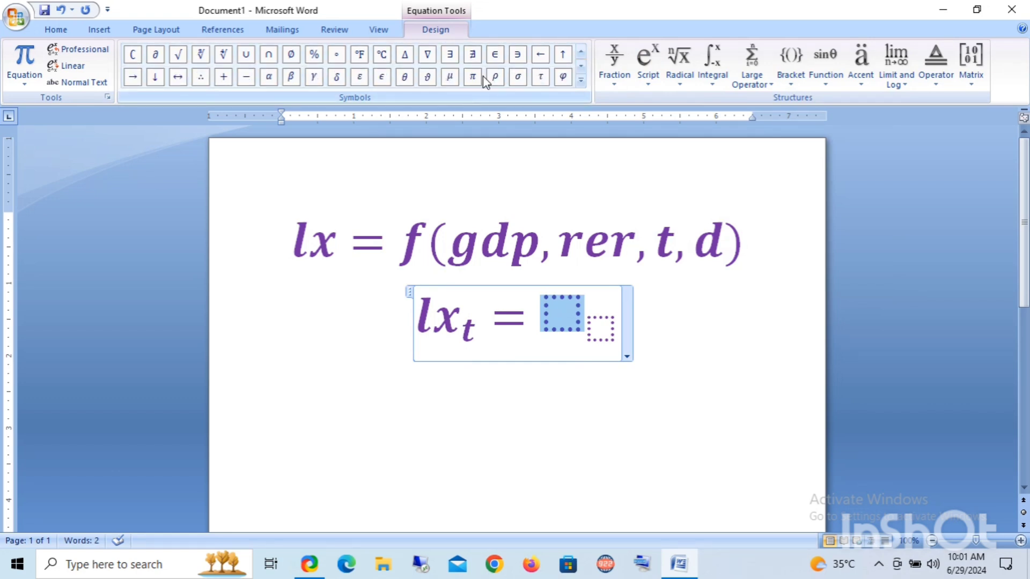
left_click(291, 83)
left_click(594, 334)
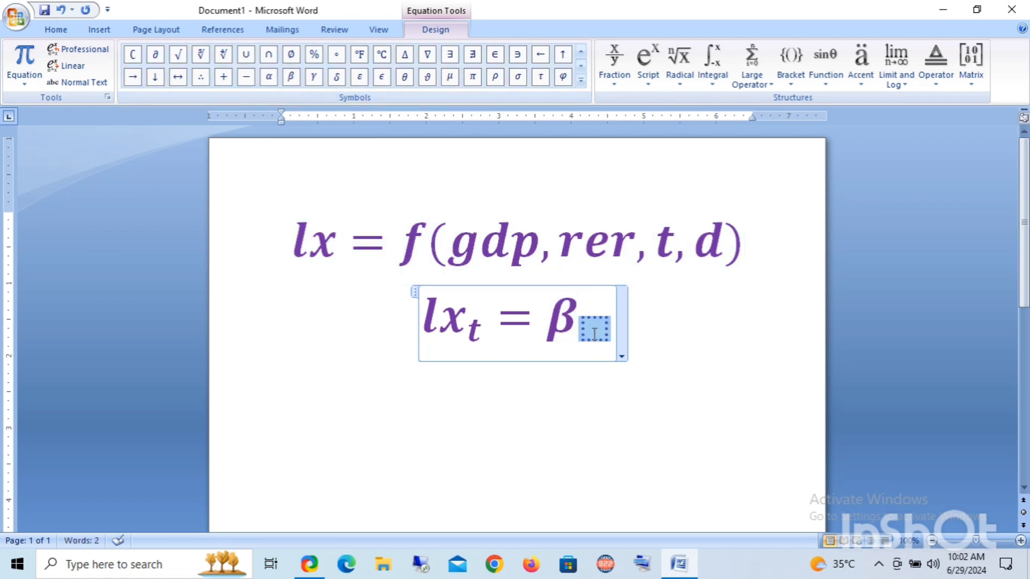
type("0")
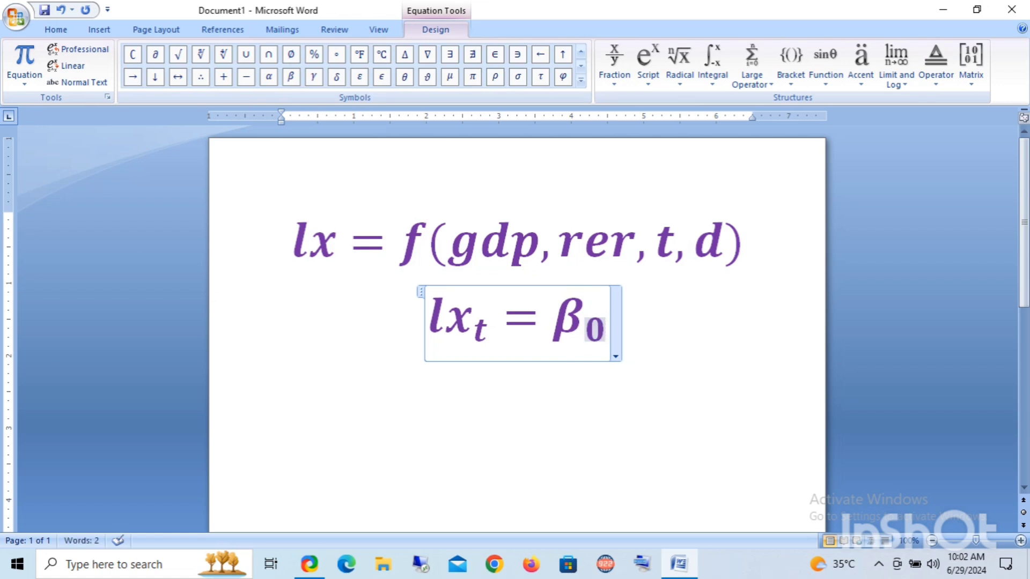
key("Right")
type("+")
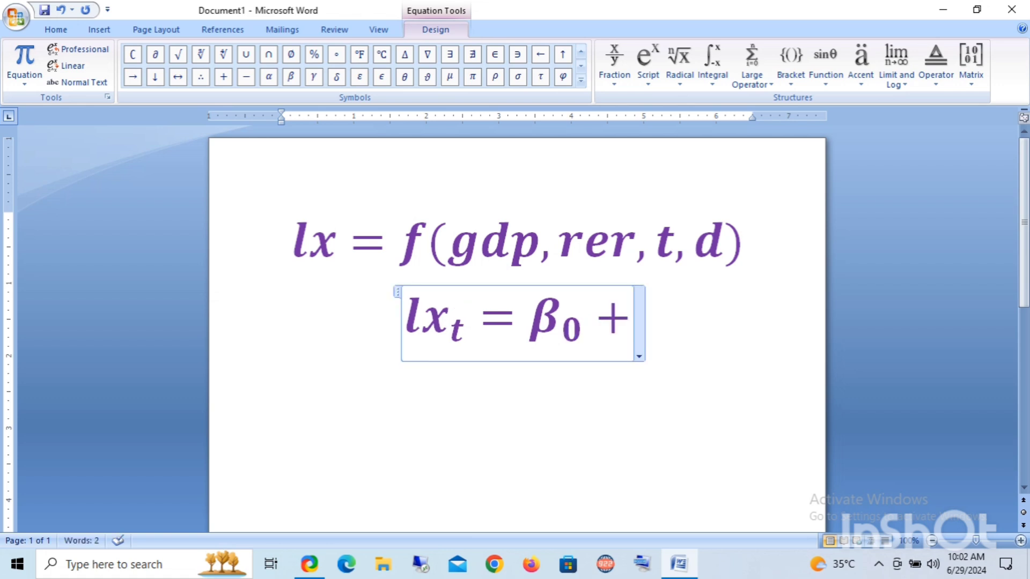
Add β with subscript 1 after the plus sign.
left_click(651, 90)
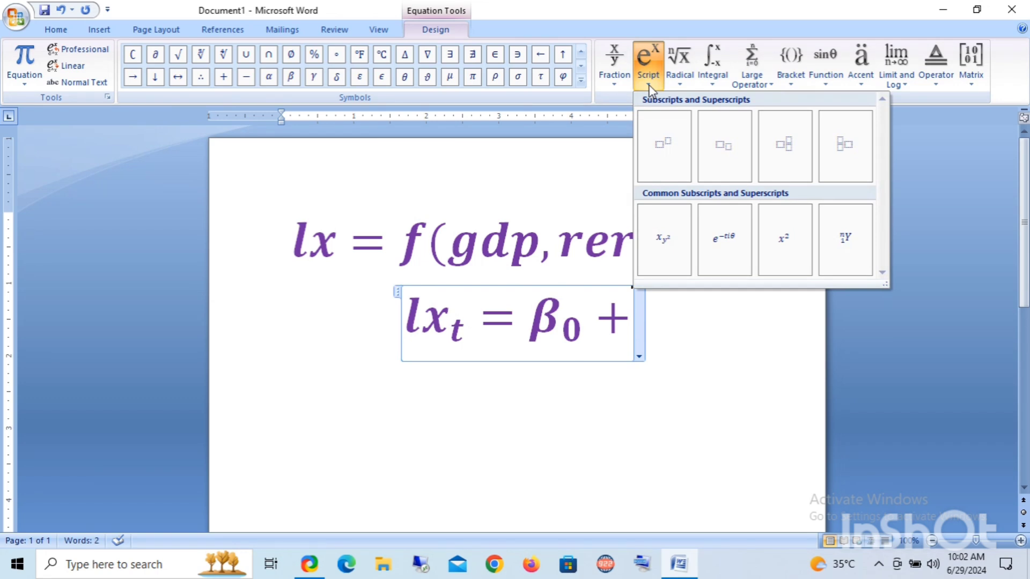
left_click(728, 163)
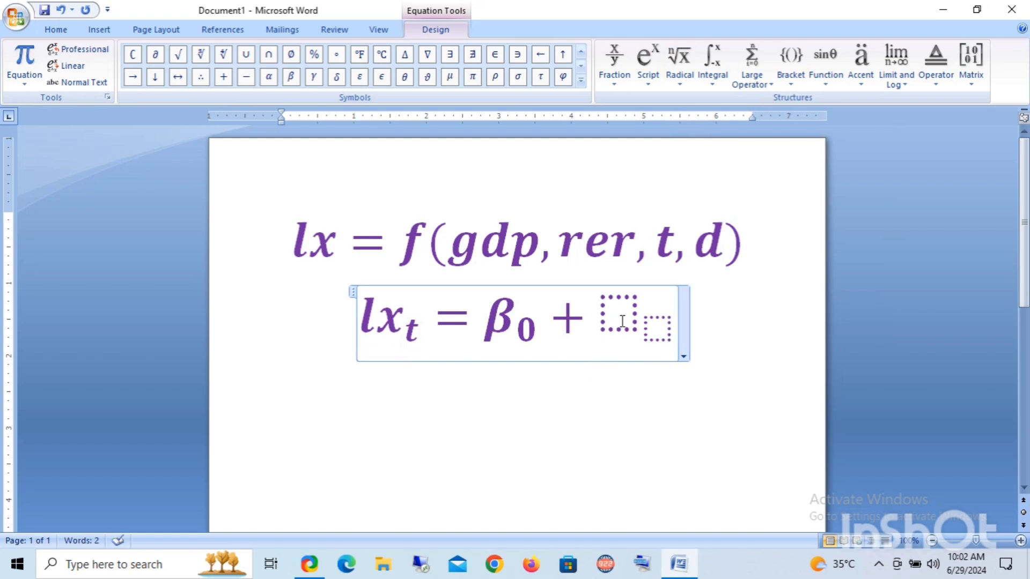
left_click(622, 322)
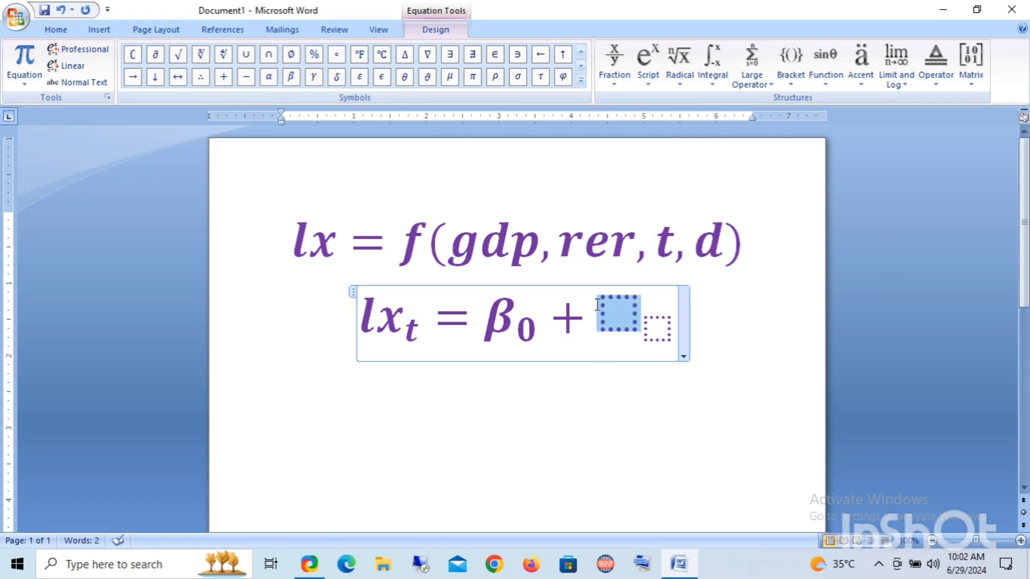
left_click(290, 76)
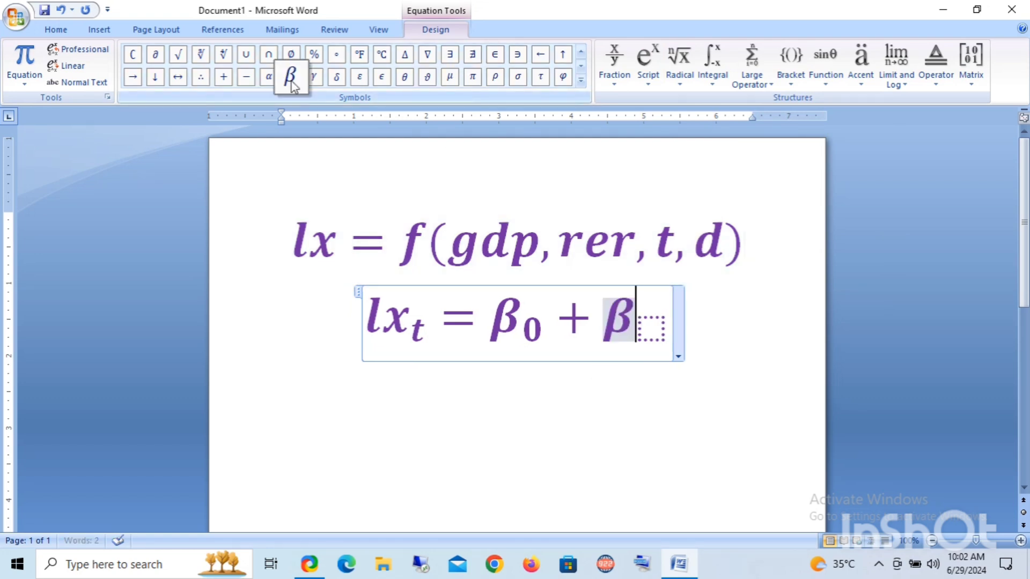
key("Right")
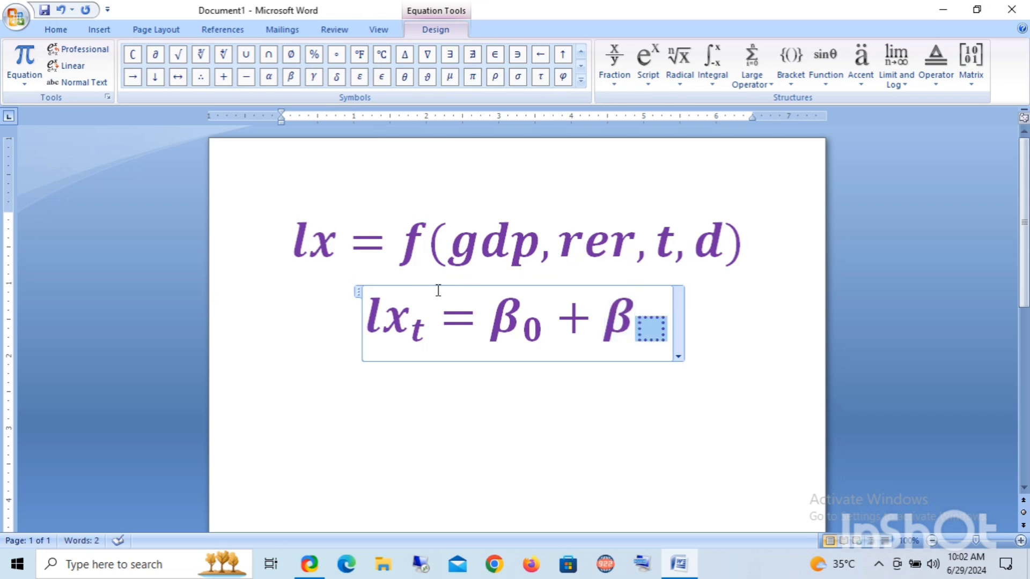
type("1")
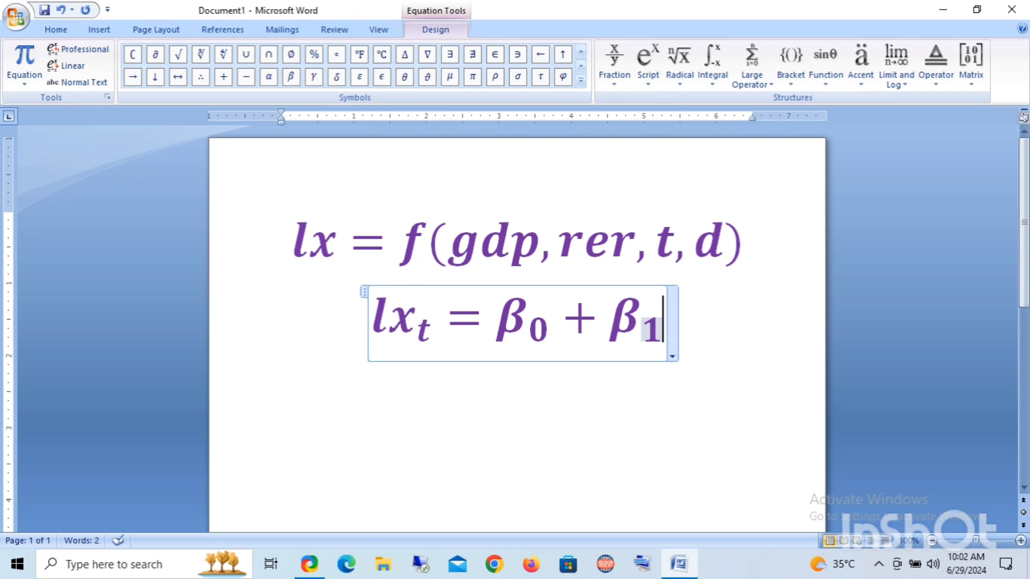
key("Right")
Follow β1 with gdp subscript t and another plus sign.
left_click(654, 90)
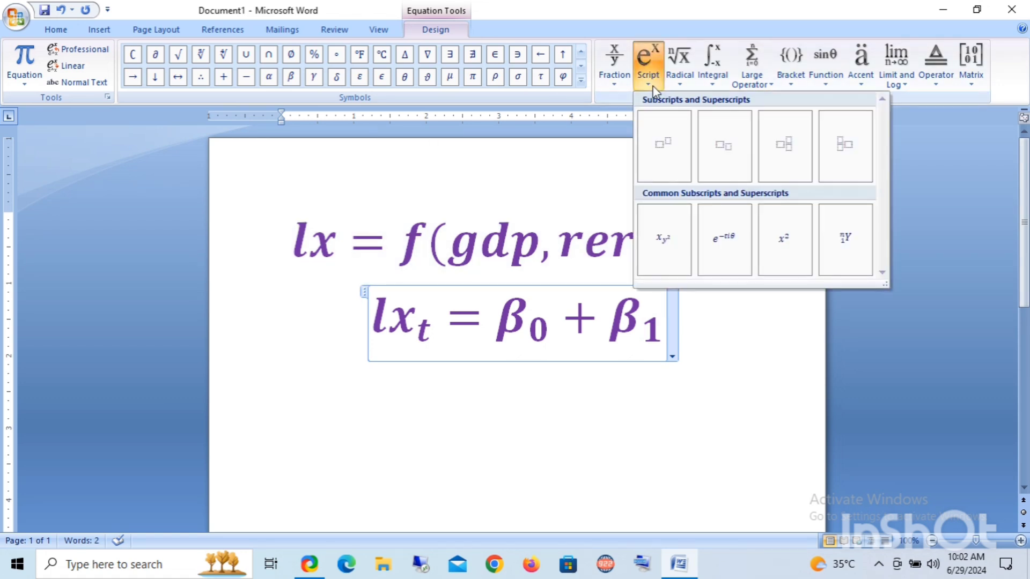
left_click(721, 147)
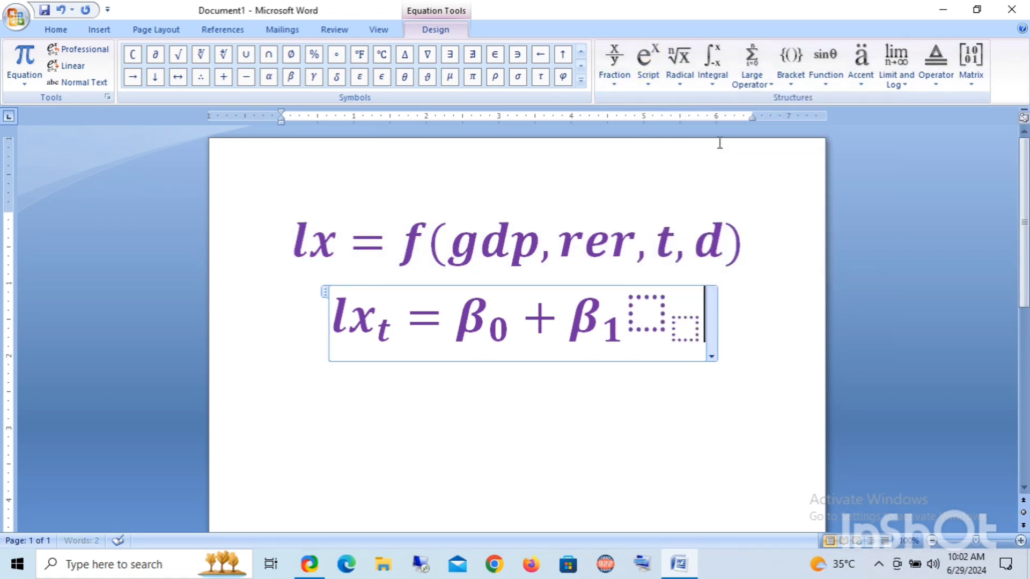
left_click(647, 318)
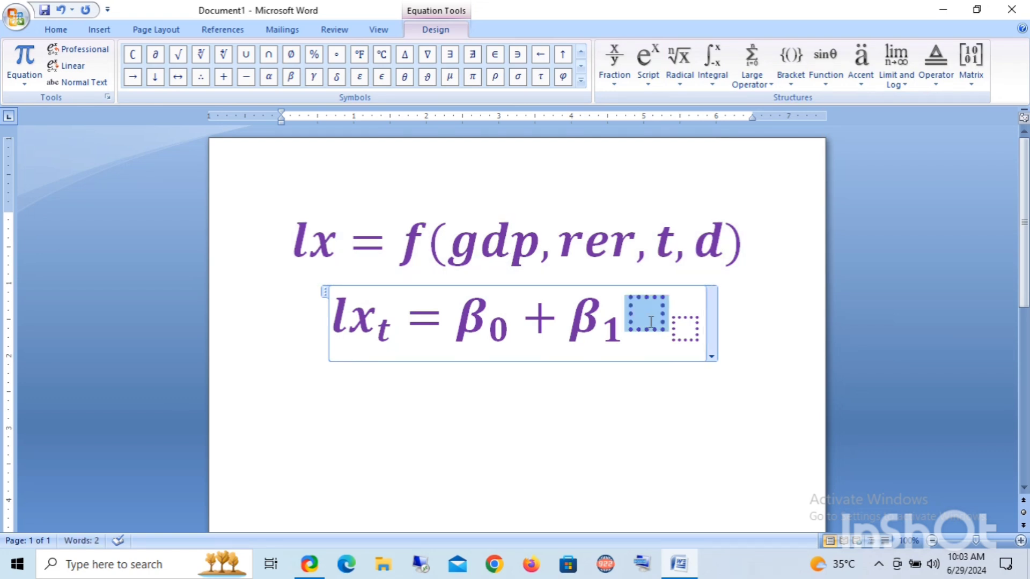
type("gdp")
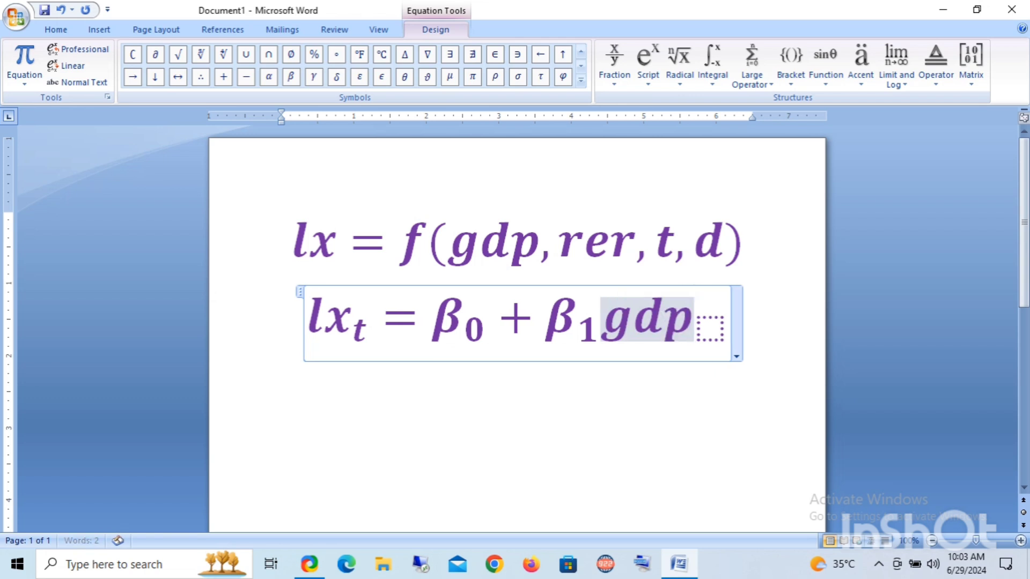
key("Right")
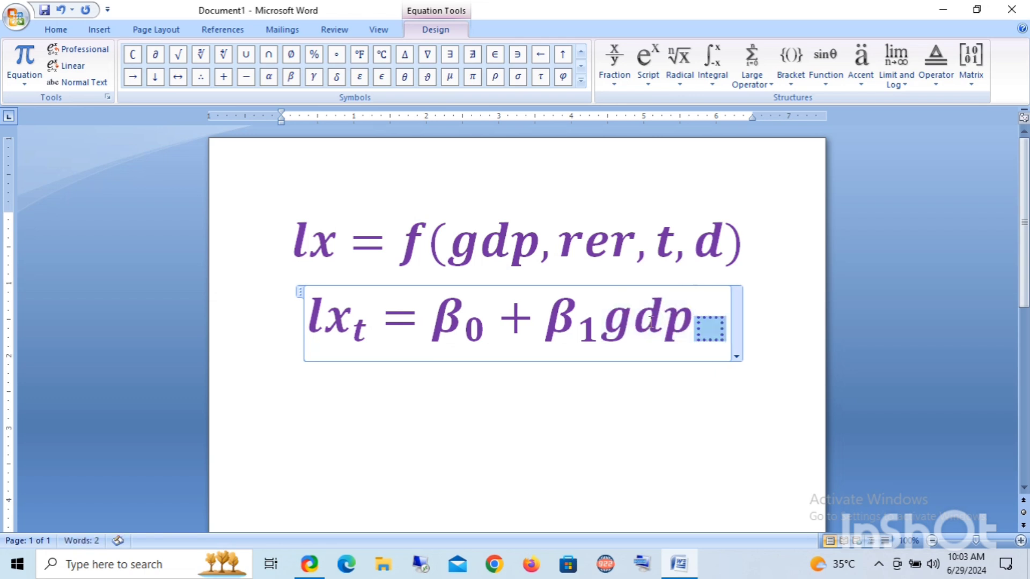
key("Right")
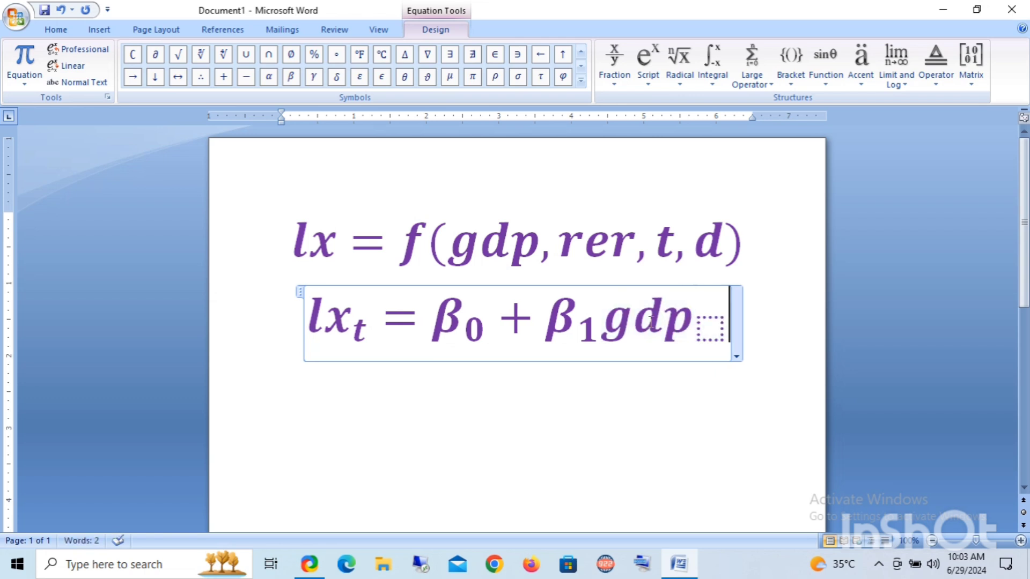
key("Left")
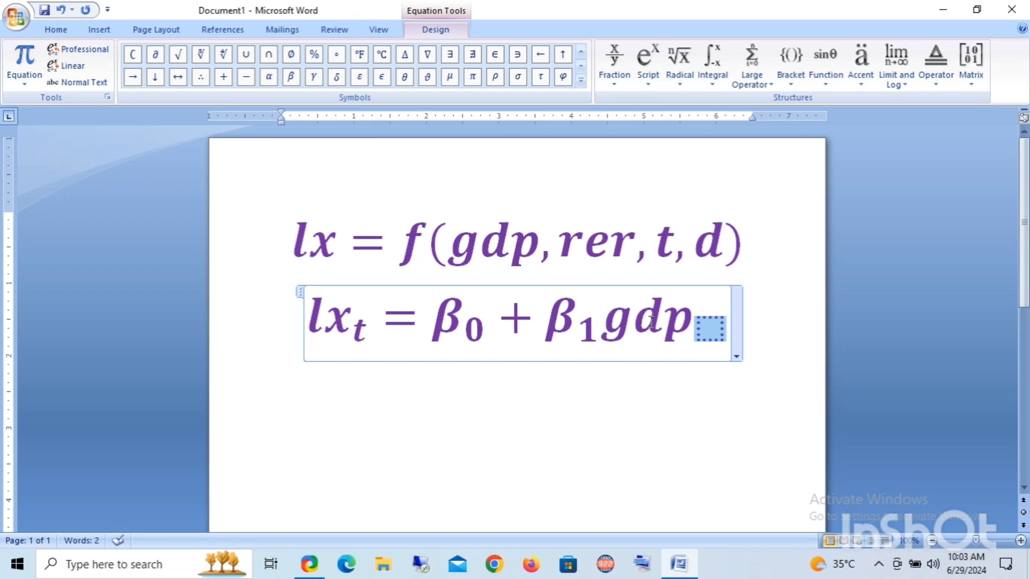
type("t")
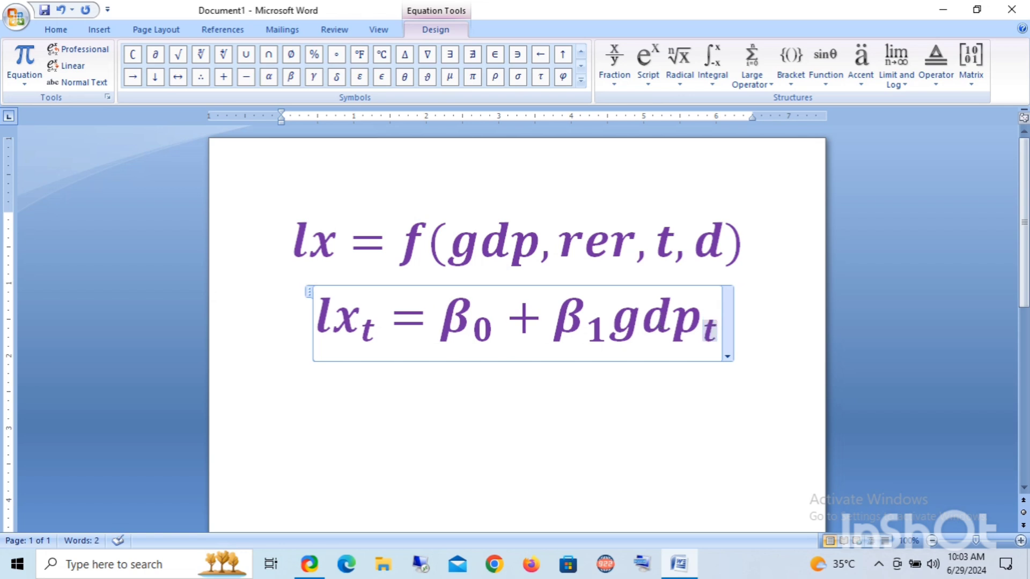
key("Right")
key("Right")
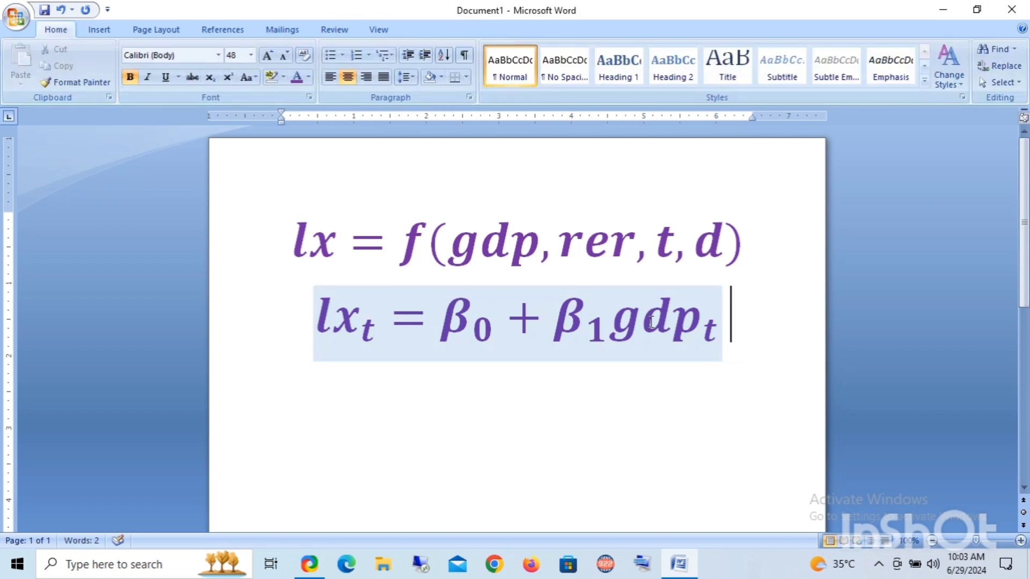
key("Left")
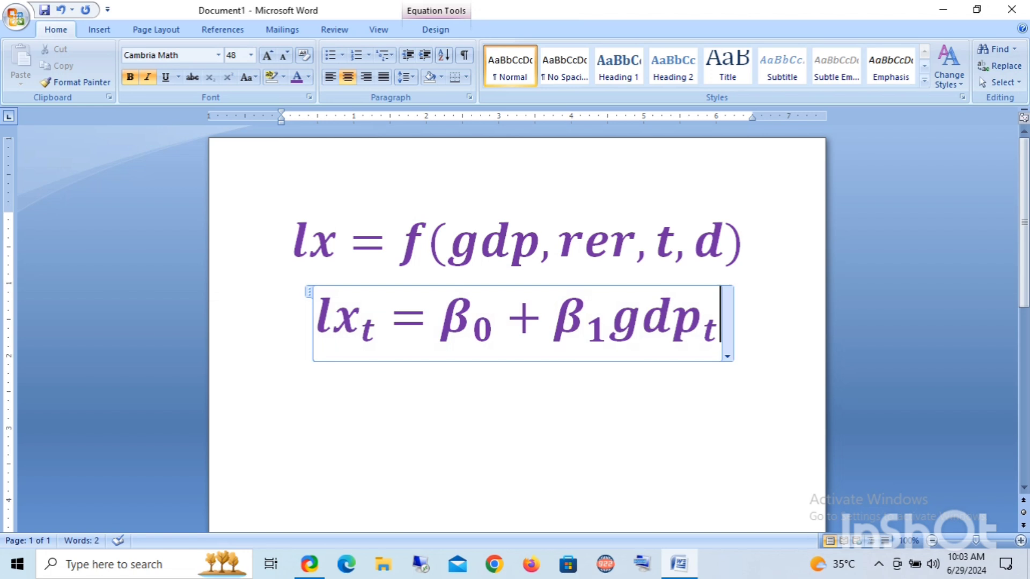
type(" +")
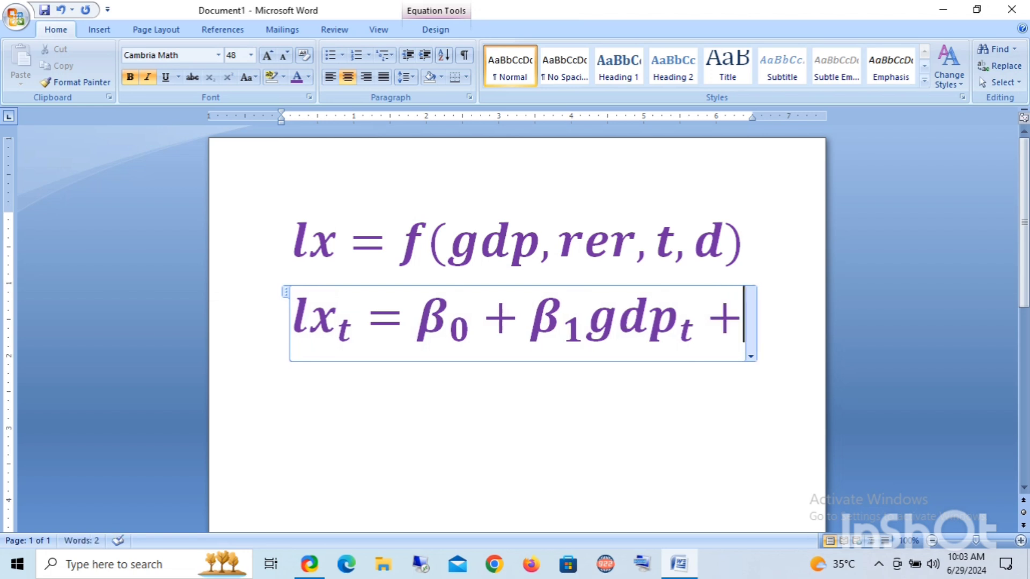
Append a β₂ term (β from Symbols, subscript 2) after the plus sign in the regression equation.
left_click(449, 14)
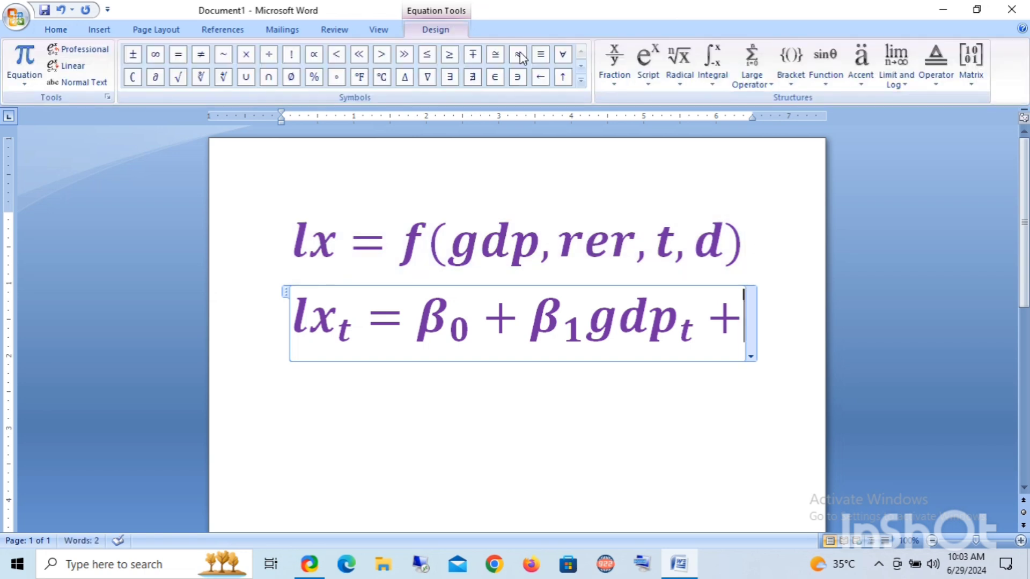
left_click(649, 86)
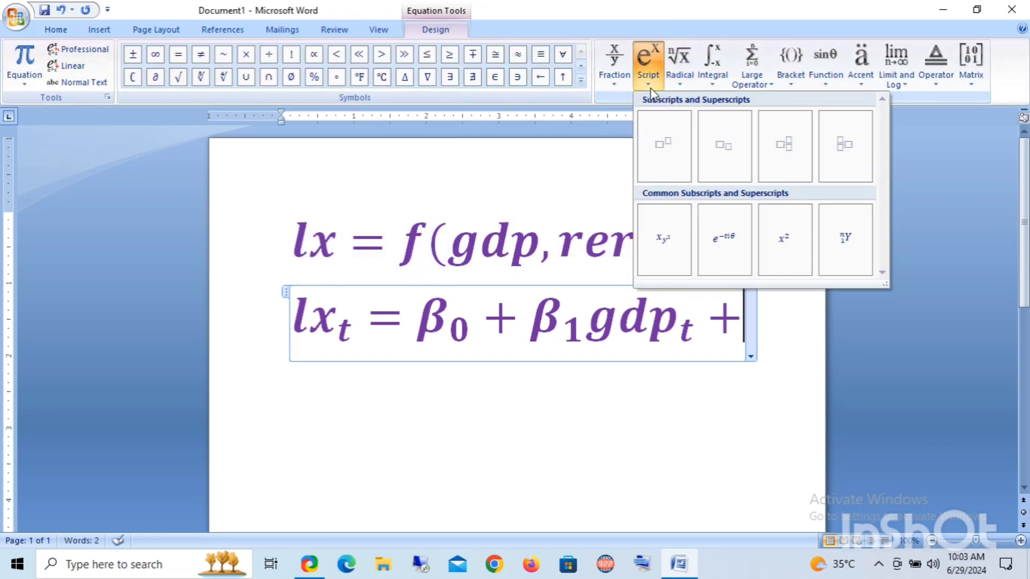
left_click(736, 161)
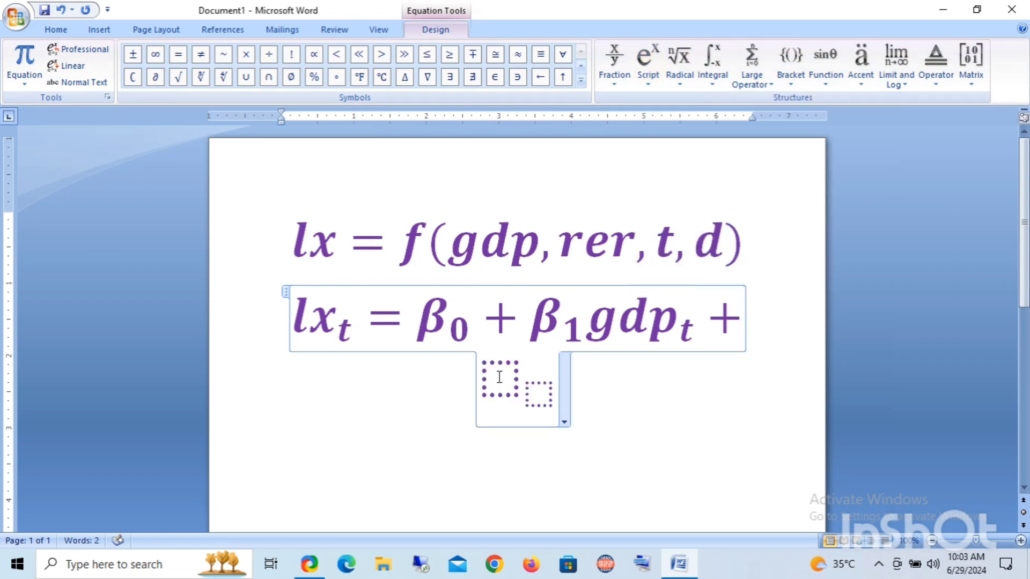
left_click(499, 377)
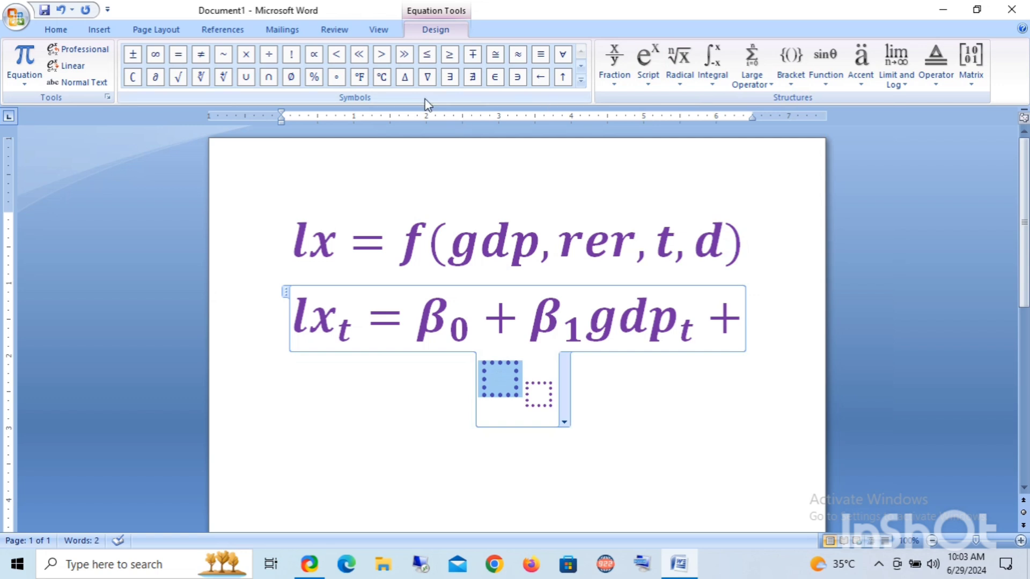
left_click(580, 66)
left_click(291, 76)
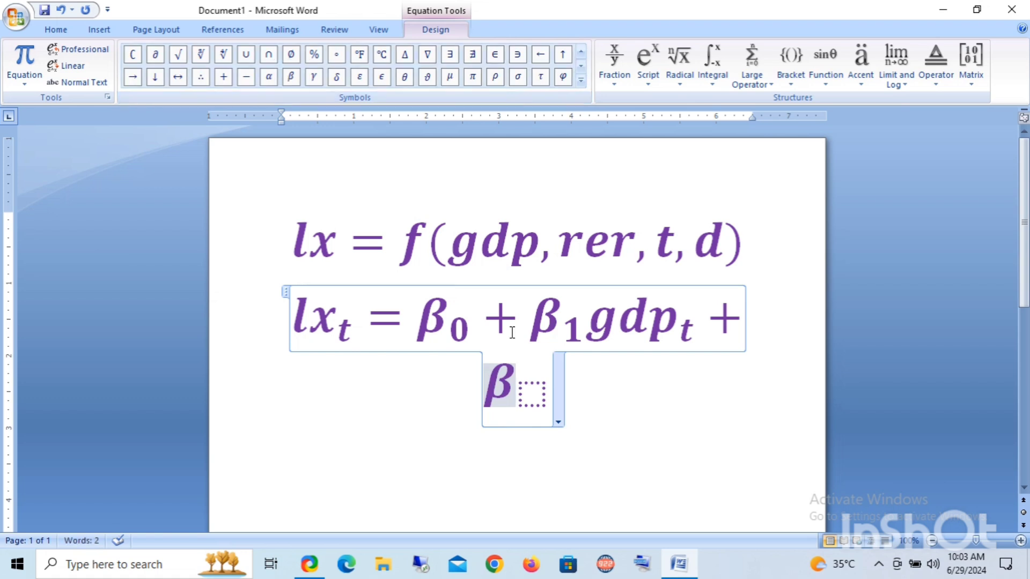
left_click(539, 379)
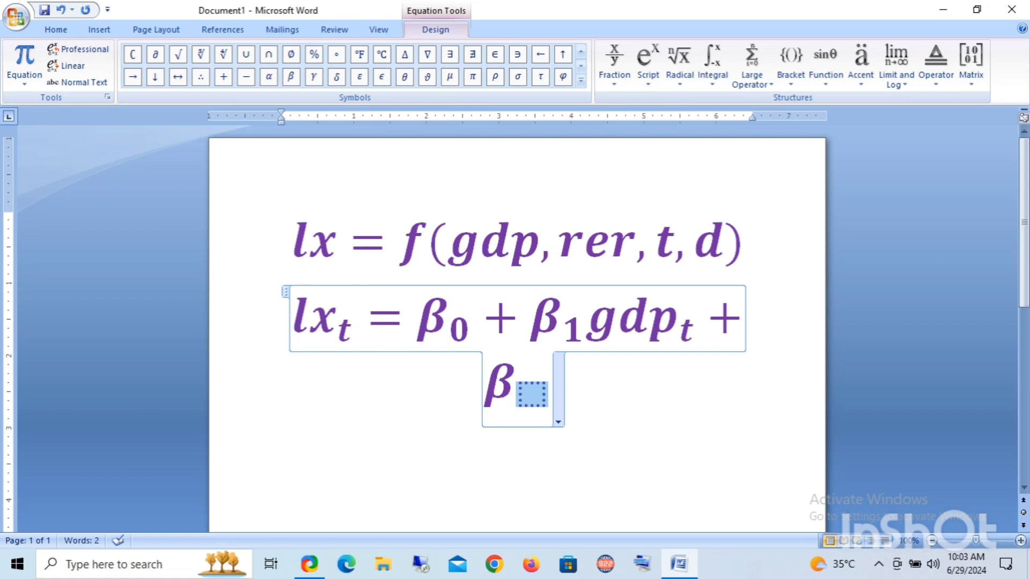
type("2")
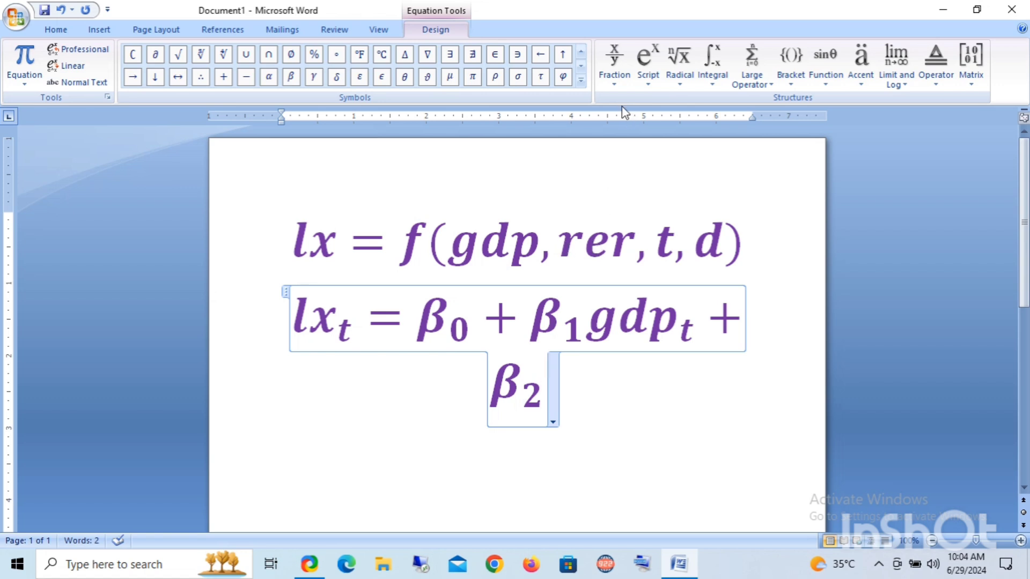
Insert a subscript template after β₂ and type rer as its base, fixing a typo.
left_click(641, 85)
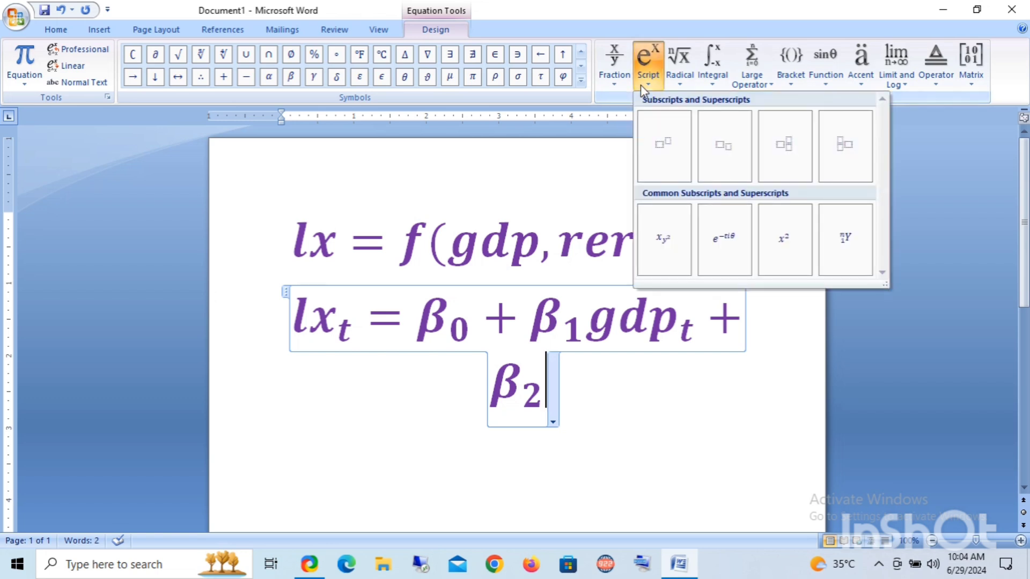
left_click(726, 152)
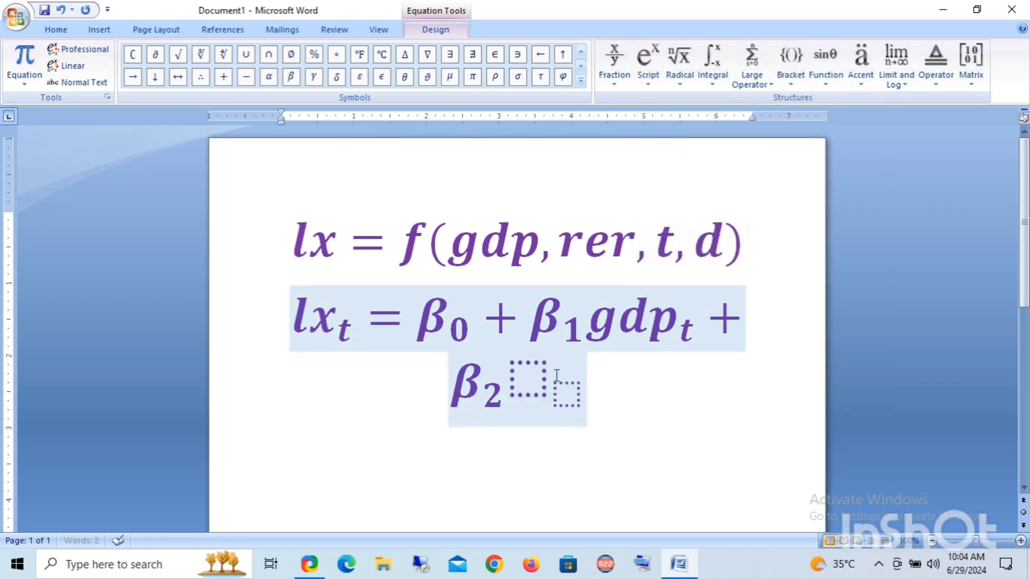
left_click(535, 373)
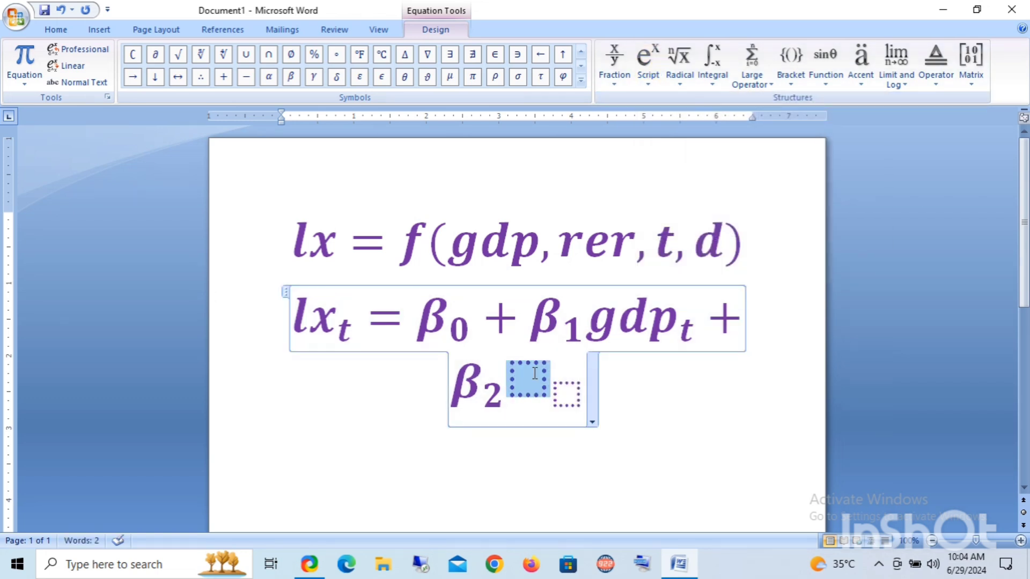
type("reree")
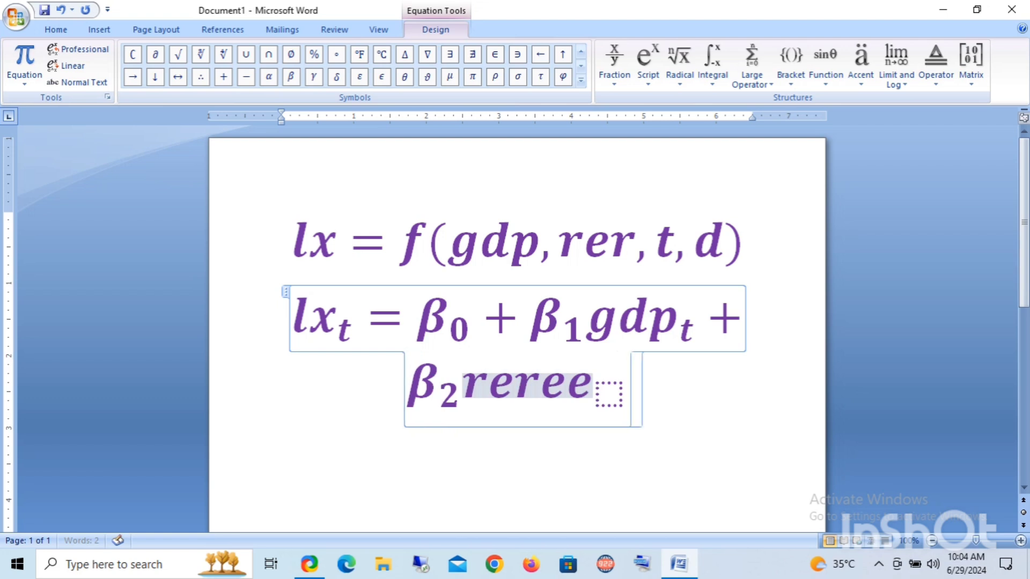
type("eeee")
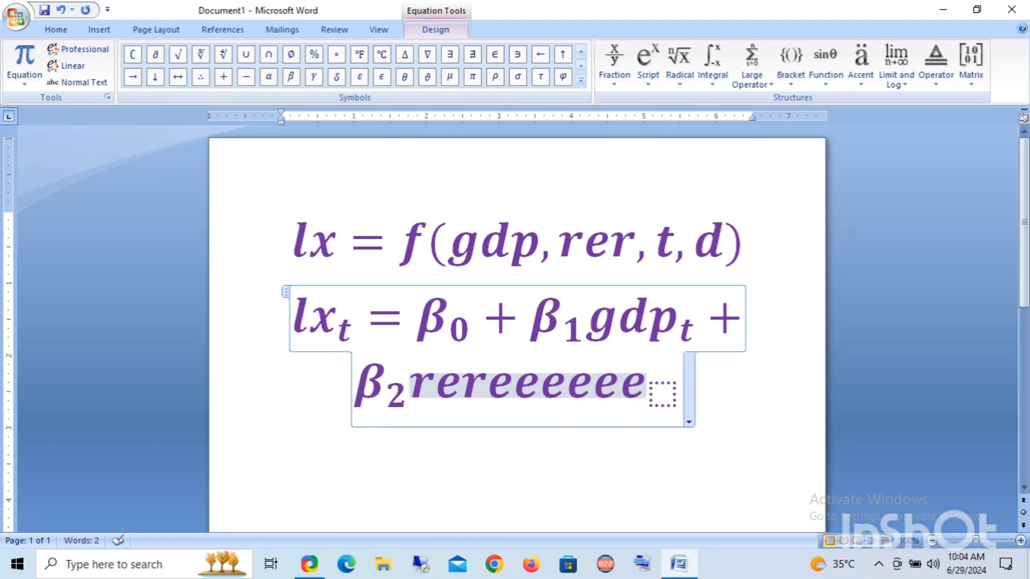
key("BackSpace")
key("BackSpace")
key("BackSpace")
key("BackSpace")
key("BackSpace")
key("BackSpace")
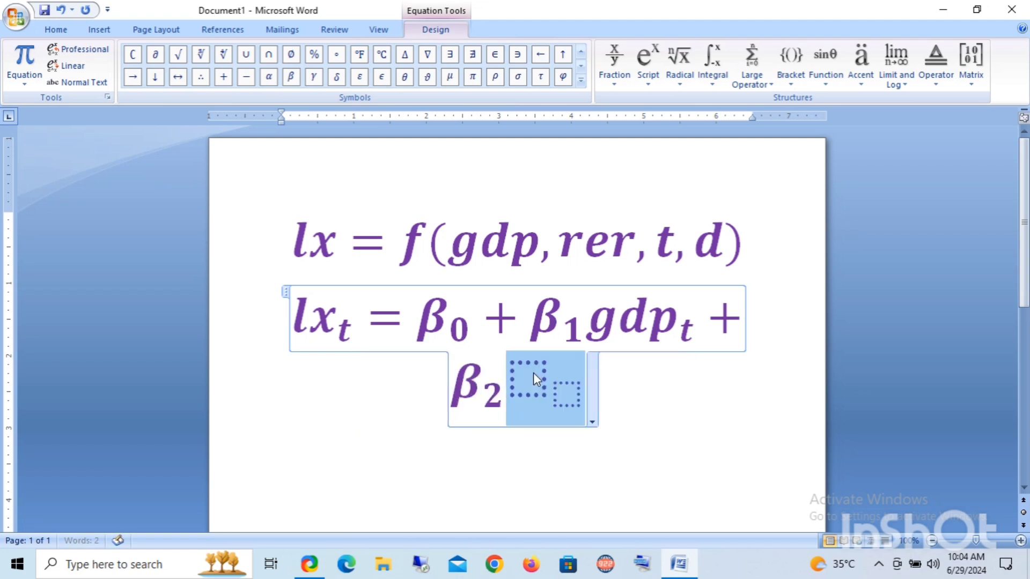
left_click(535, 381)
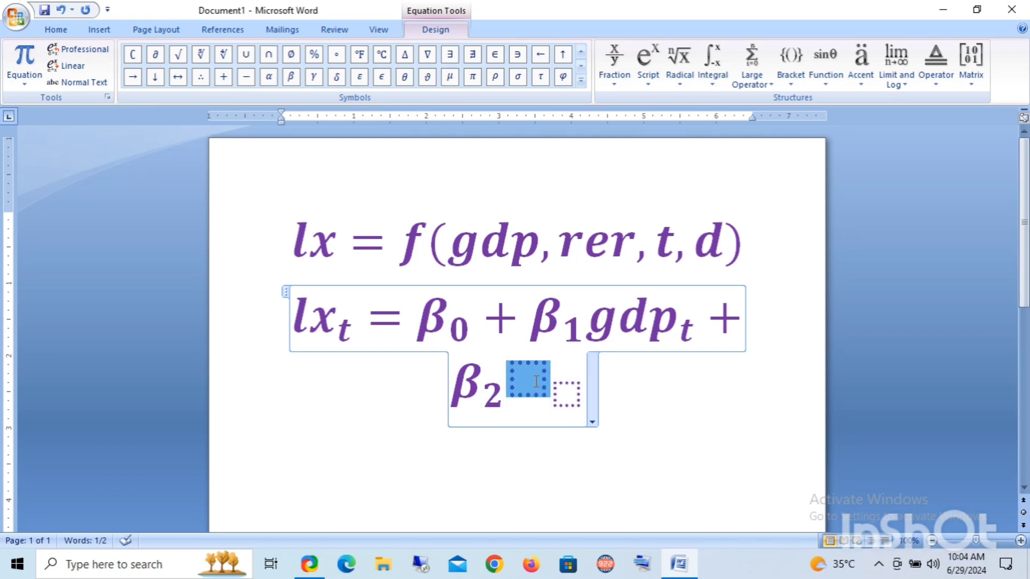
type("r")
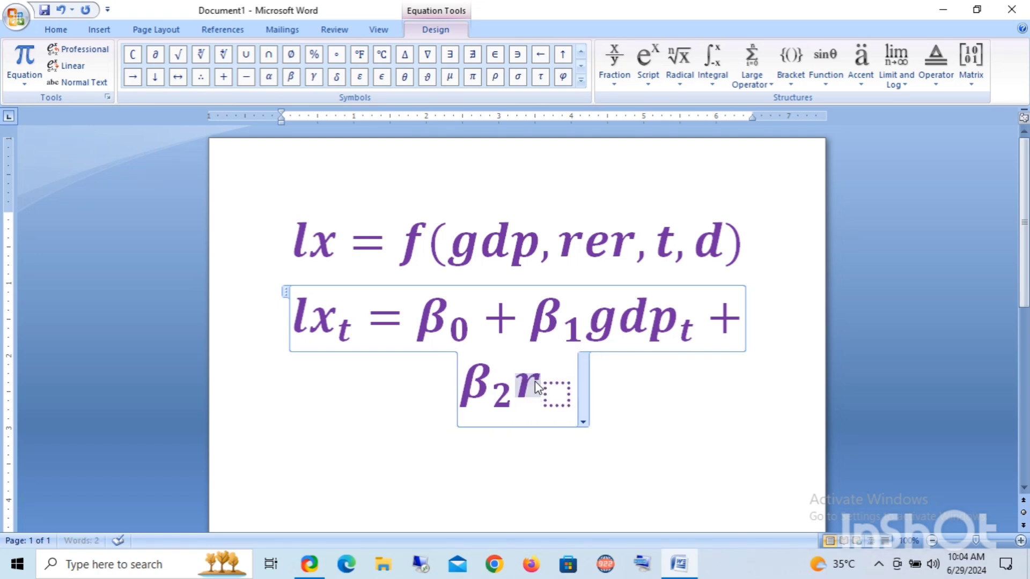
type("er")
key("Right")
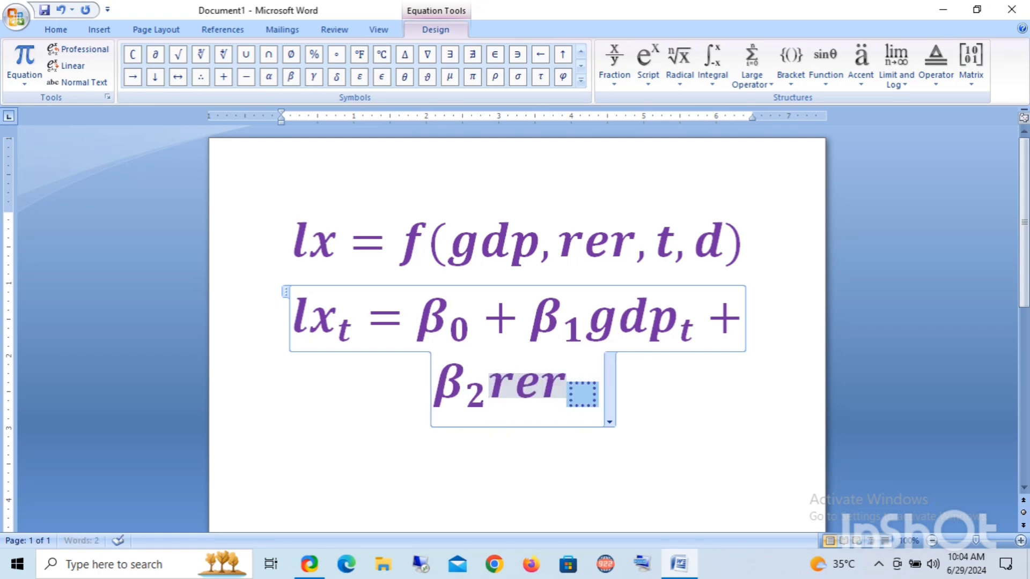
Give rer the subscript t and add a trailing plus sign.
triple_click(536, 382)
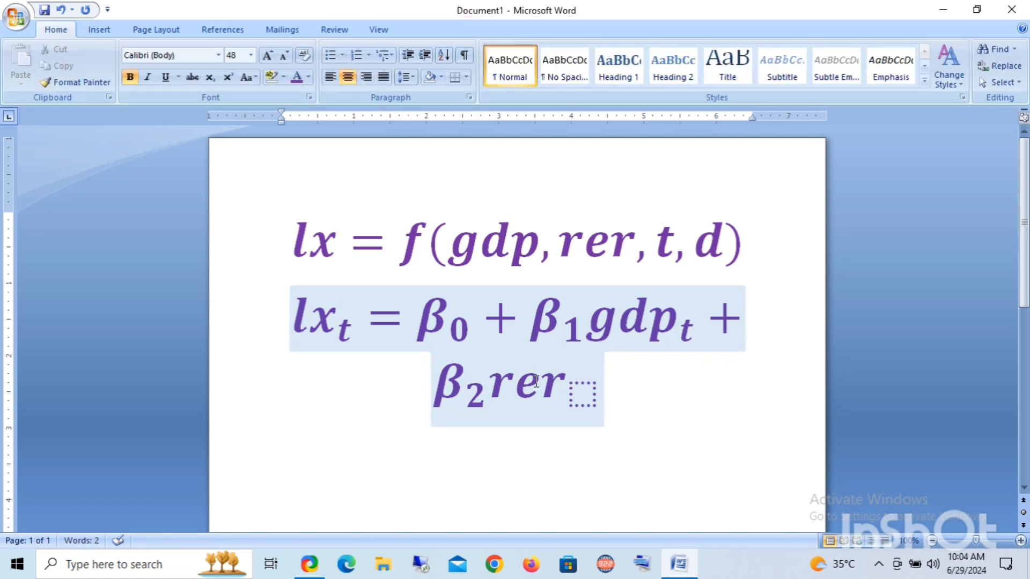
left_click(536, 382)
double_click(536, 382)
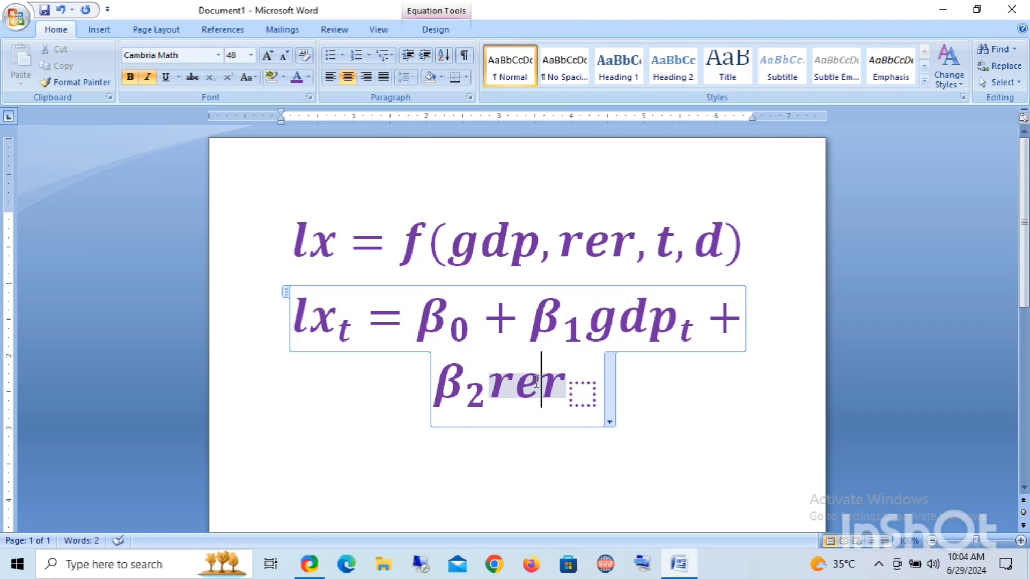
key("End")
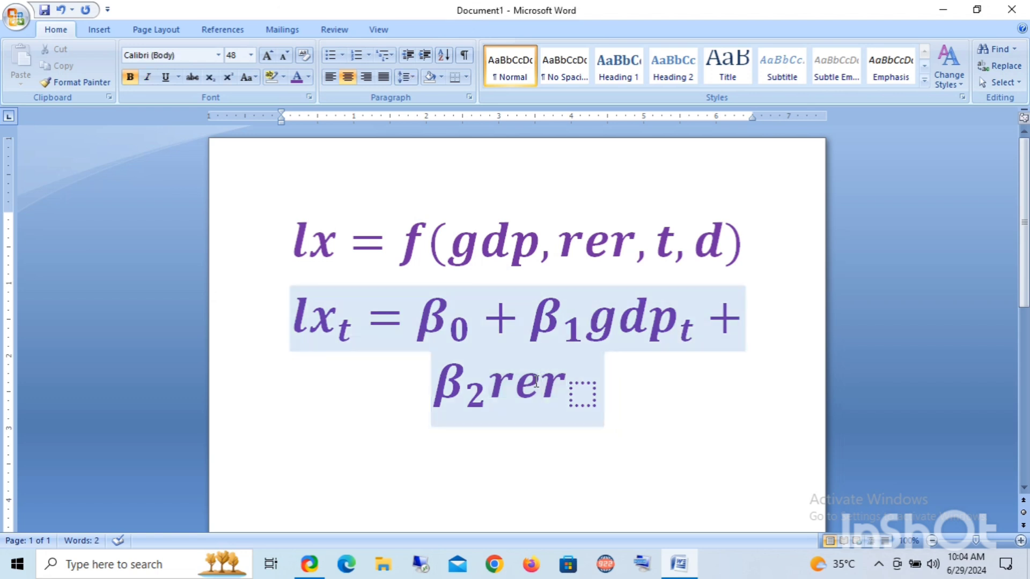
left_click(536, 381)
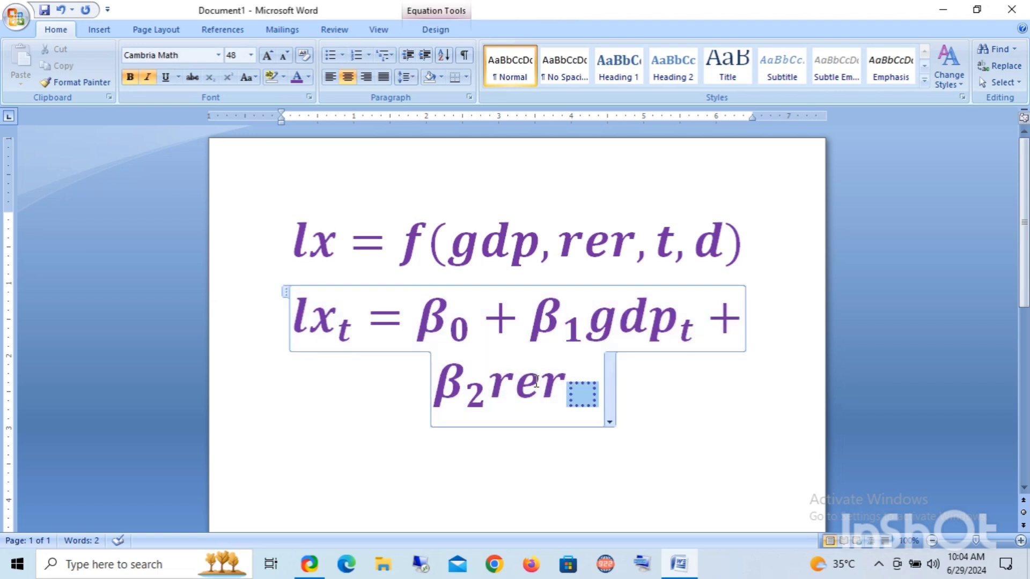
type("t")
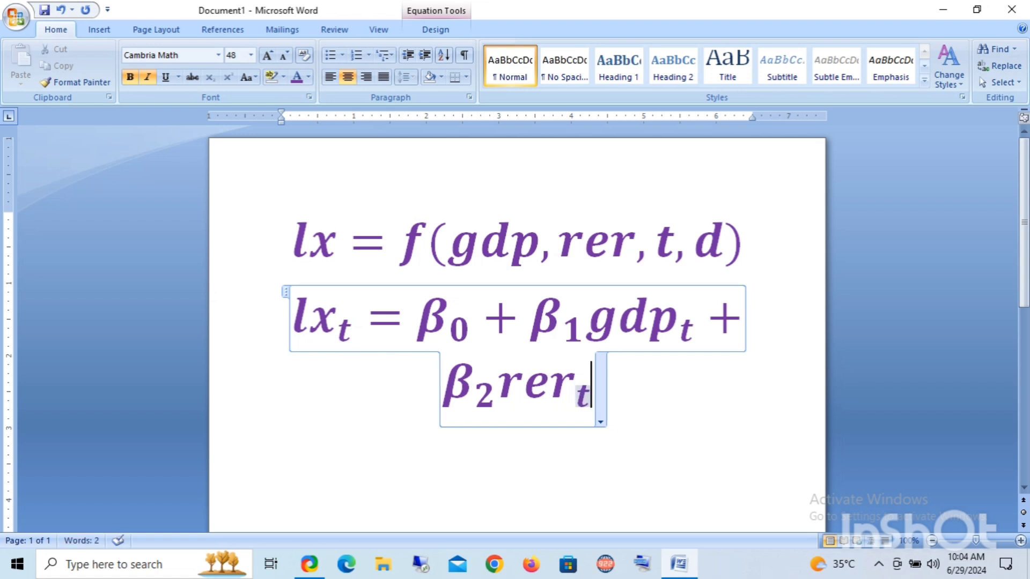
key("Right")
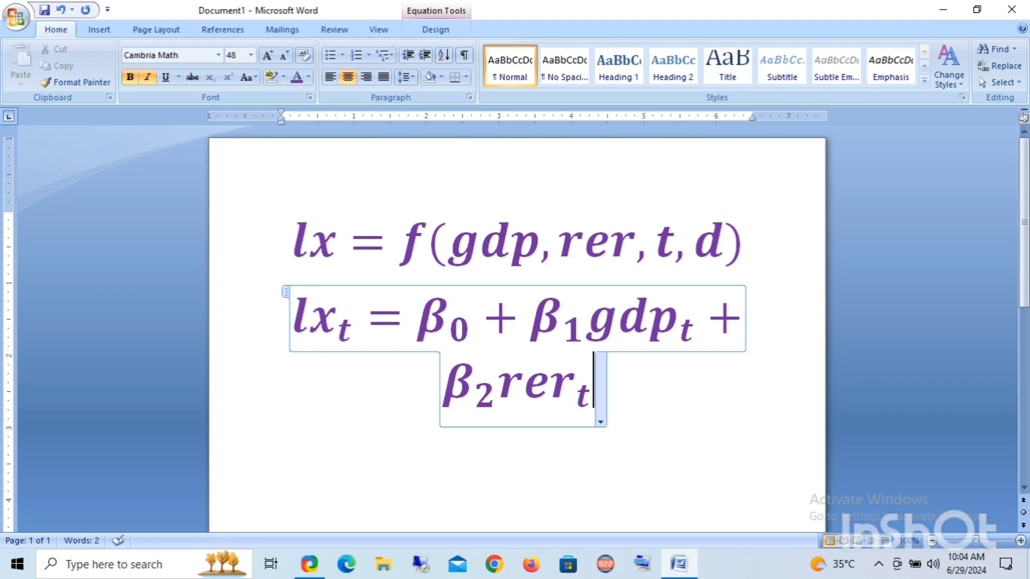
type(" +")
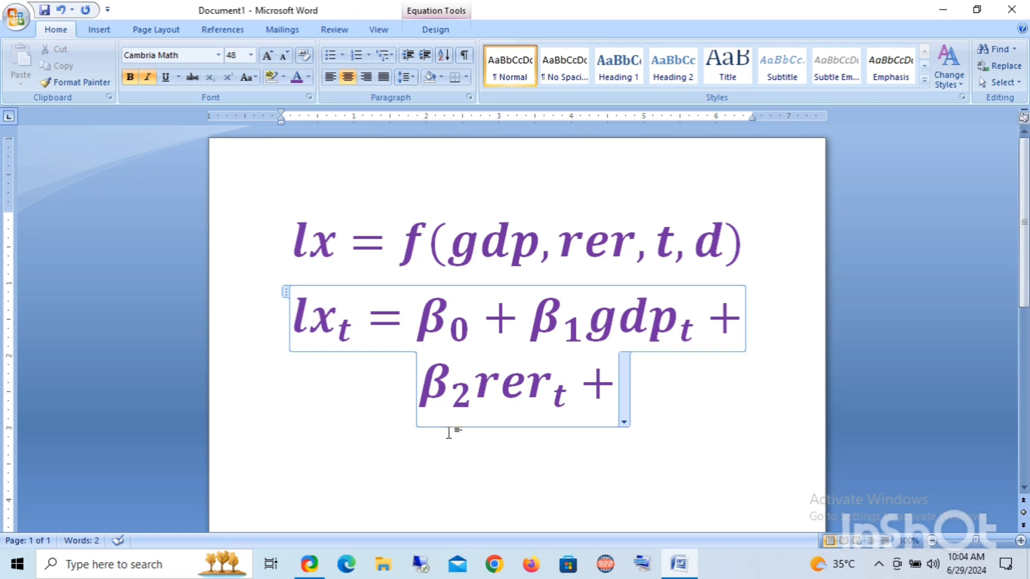
Copy β₂, paste it after the final plus sign, and change its subscript to 3.
double_click(474, 403)
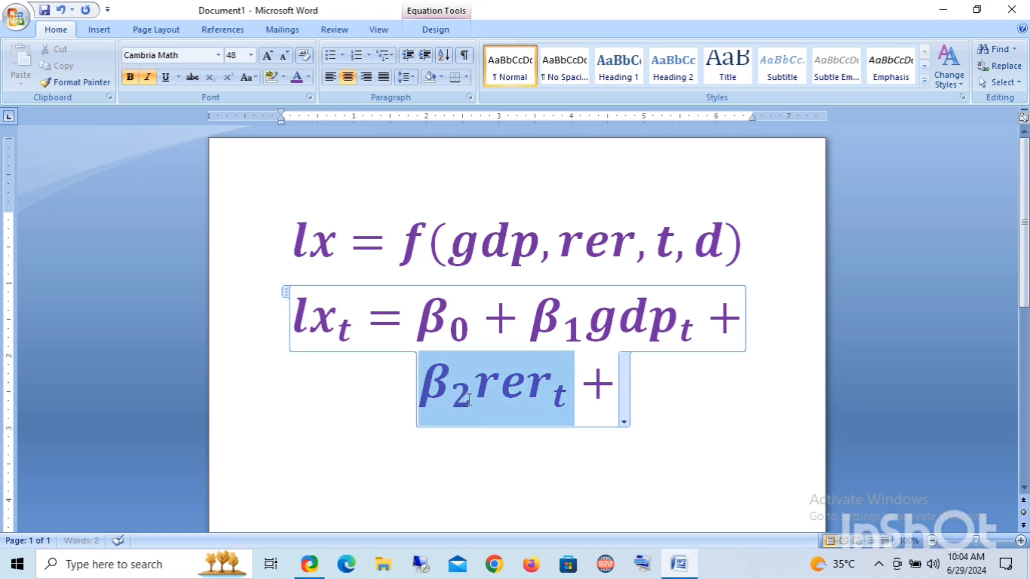
left_click(469, 400)
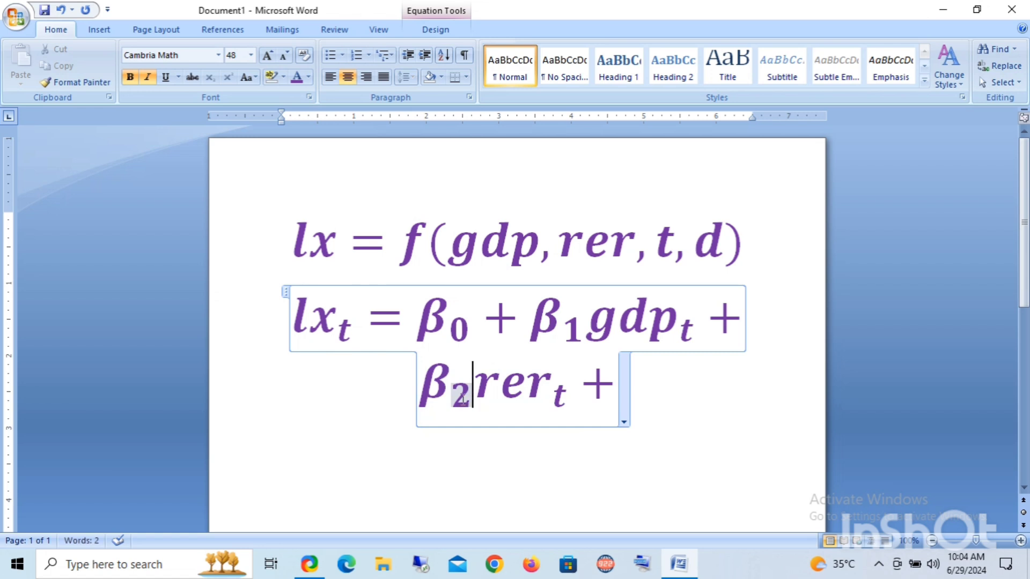
left_click_drag(462, 398, 442, 398)
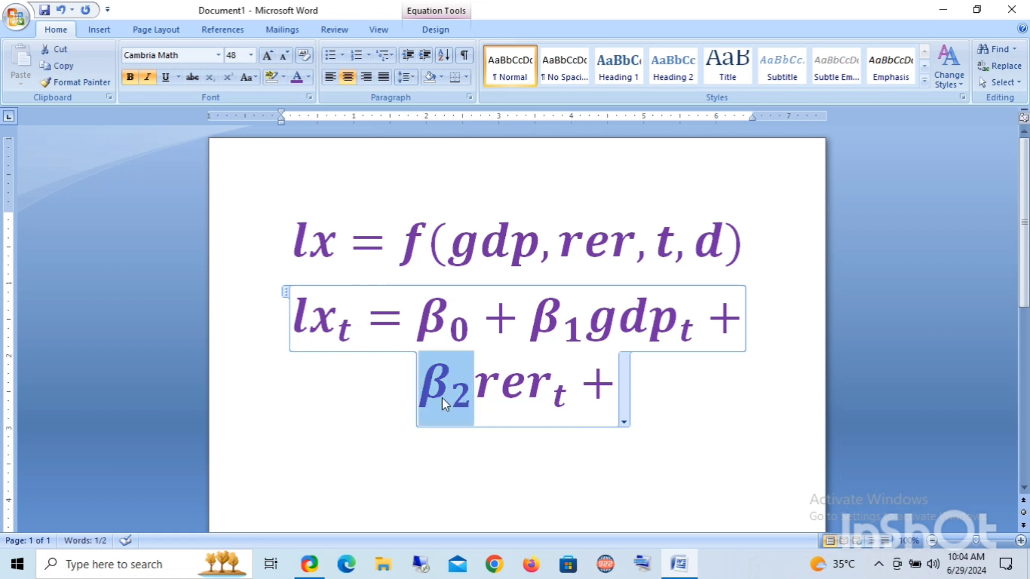
key("ctrl+c")
left_click(613, 382)
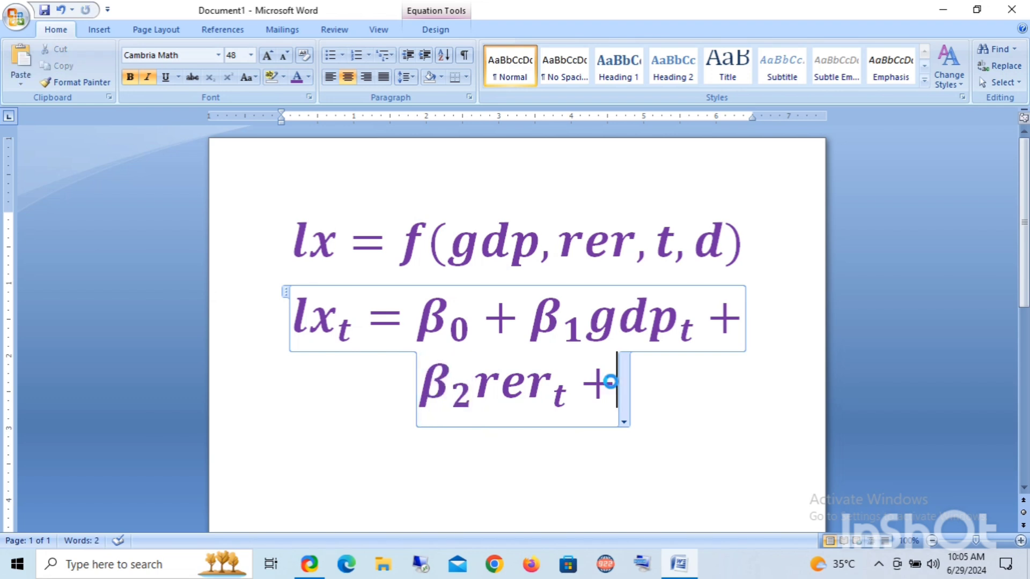
key("ctrl+v")
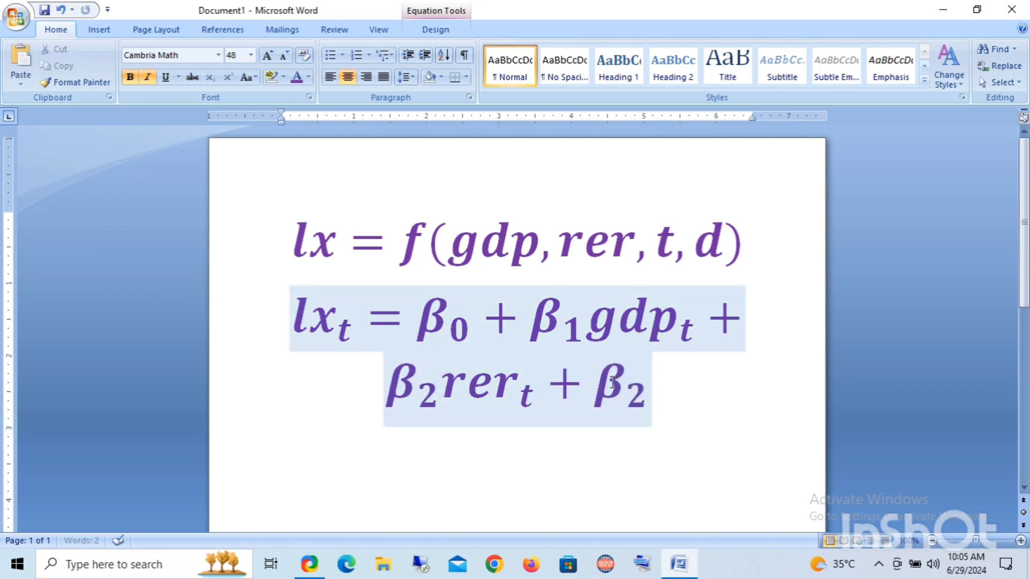
double_click(639, 397)
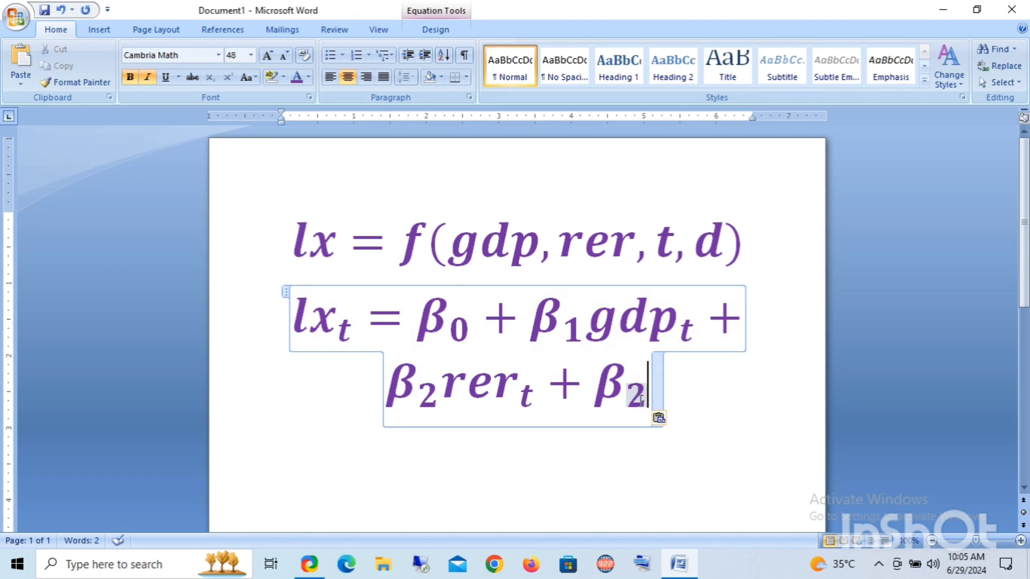
key("Delete")
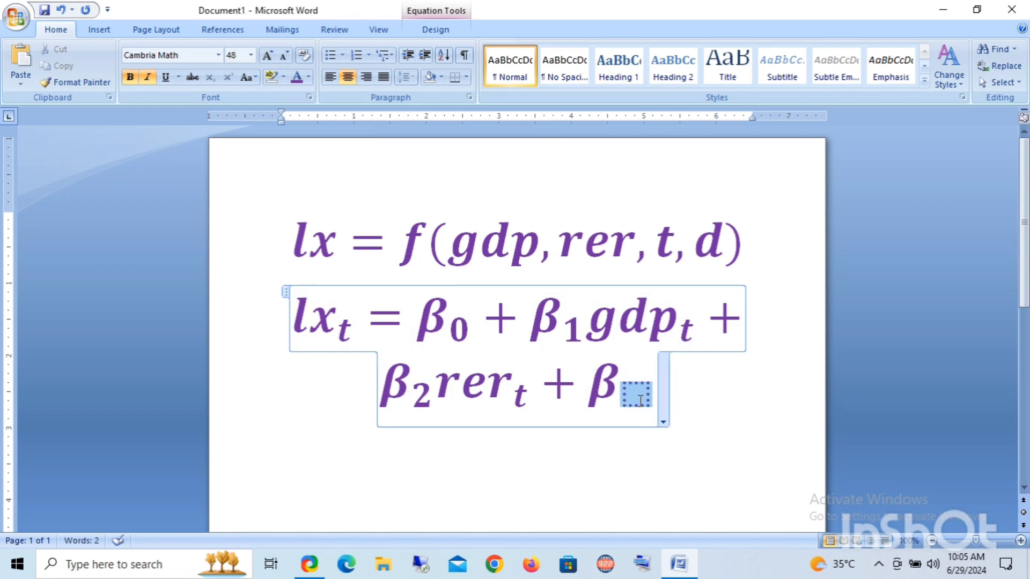
type("3")
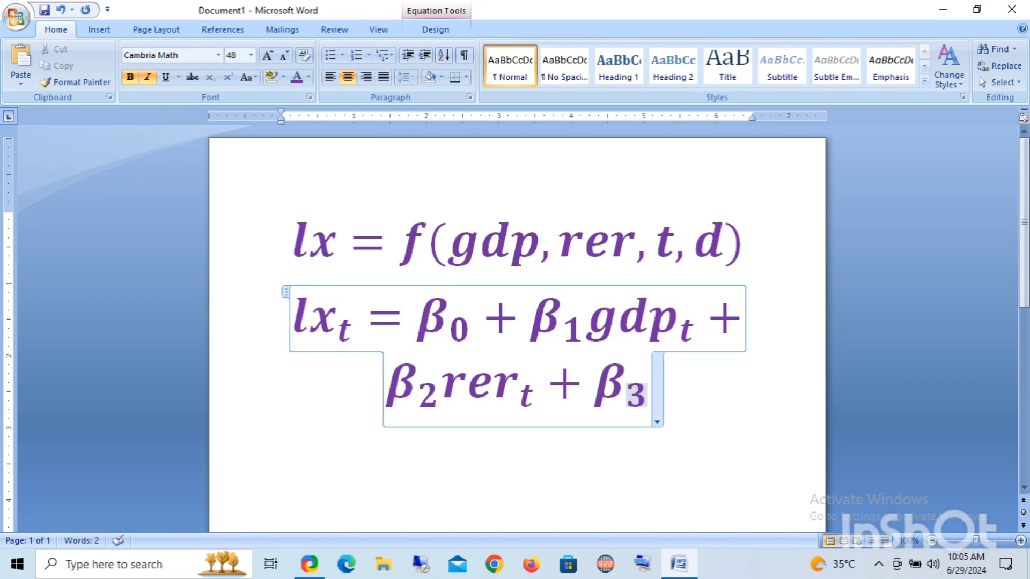
Add a subscript term tₜ after β₃, followed by a plus sign.
key("Right")
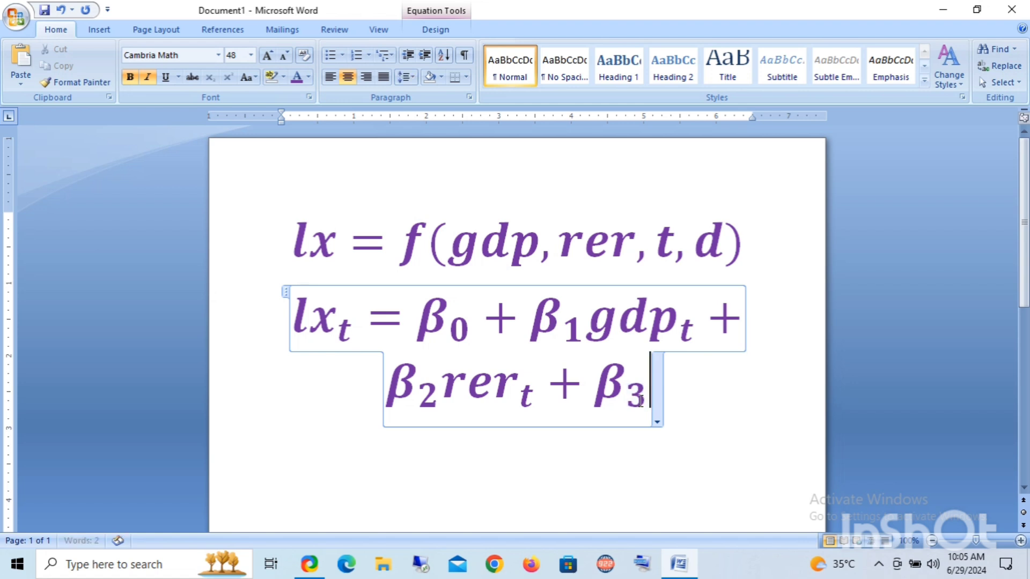
left_click(445, 10)
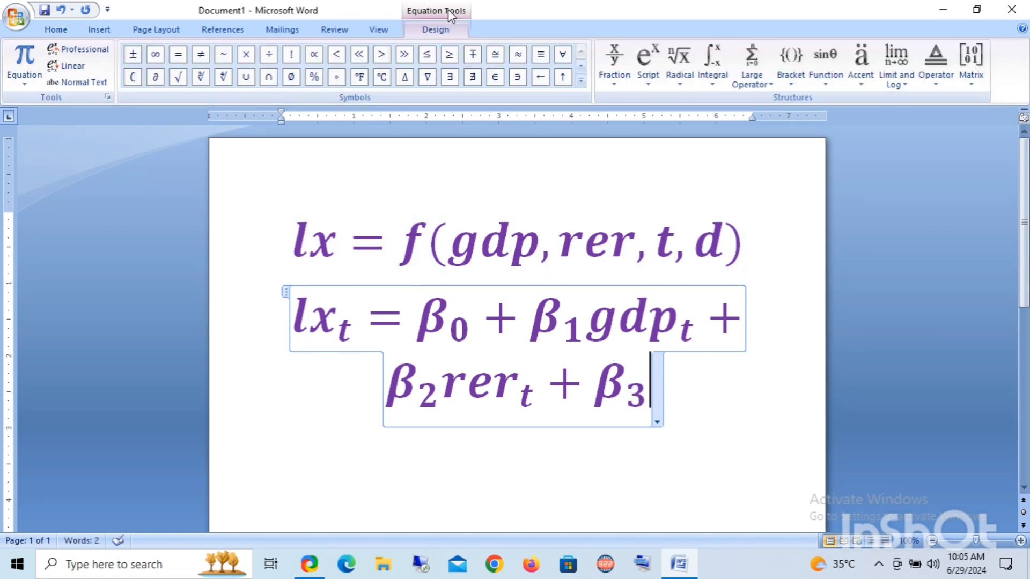
left_click(650, 80)
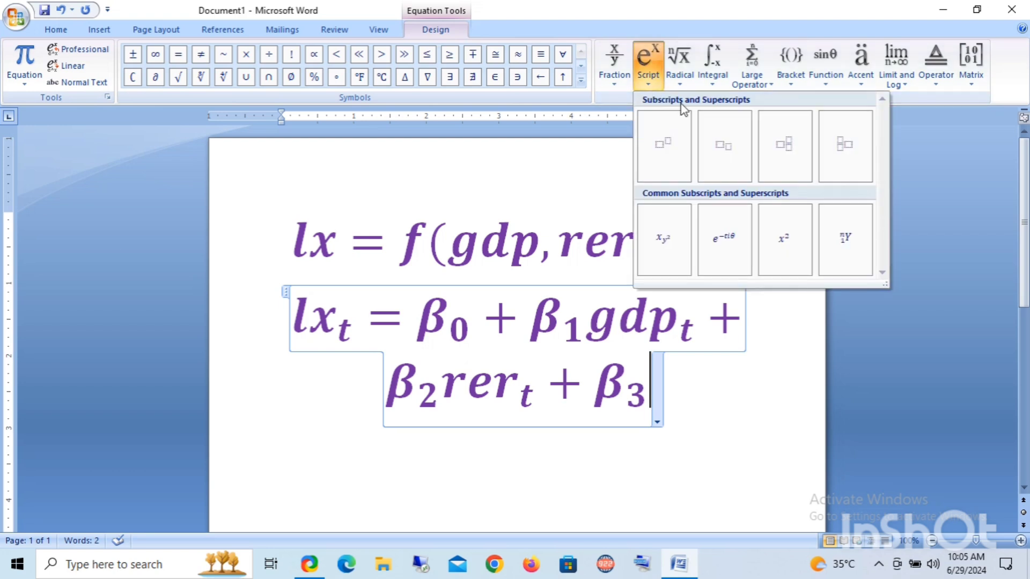
left_click(723, 150)
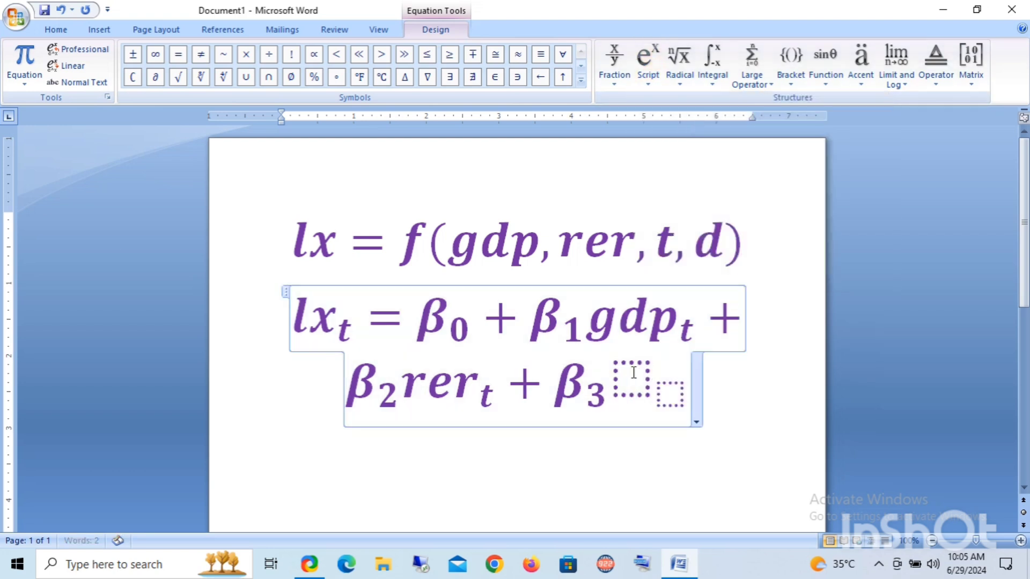
left_click(633, 374)
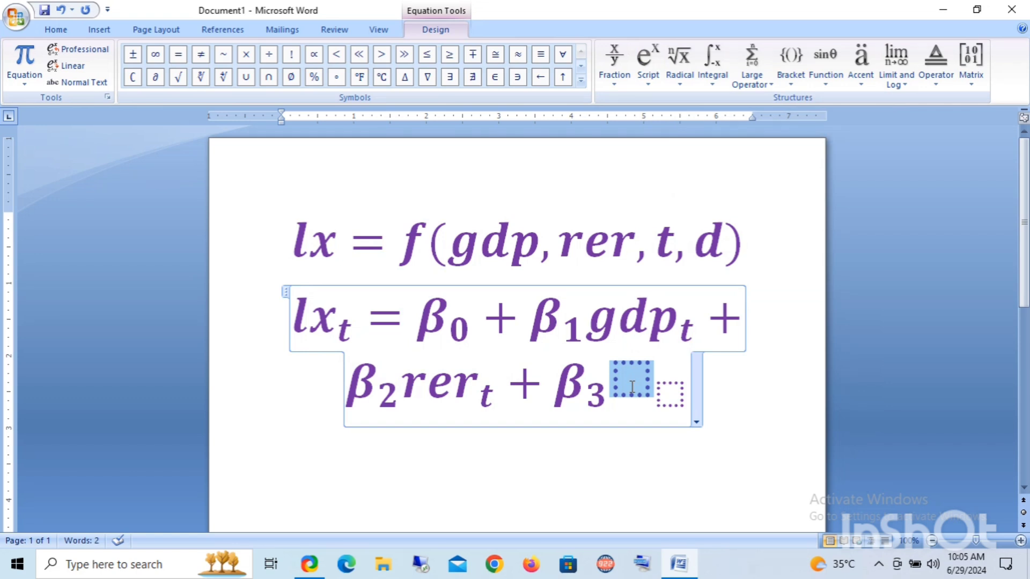
type("t")
key("Right")
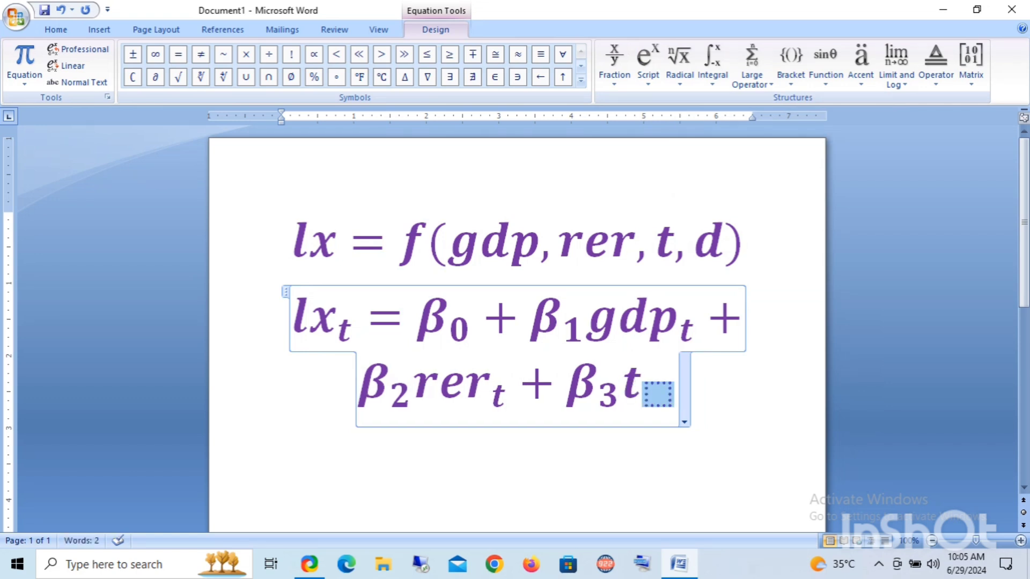
type("t")
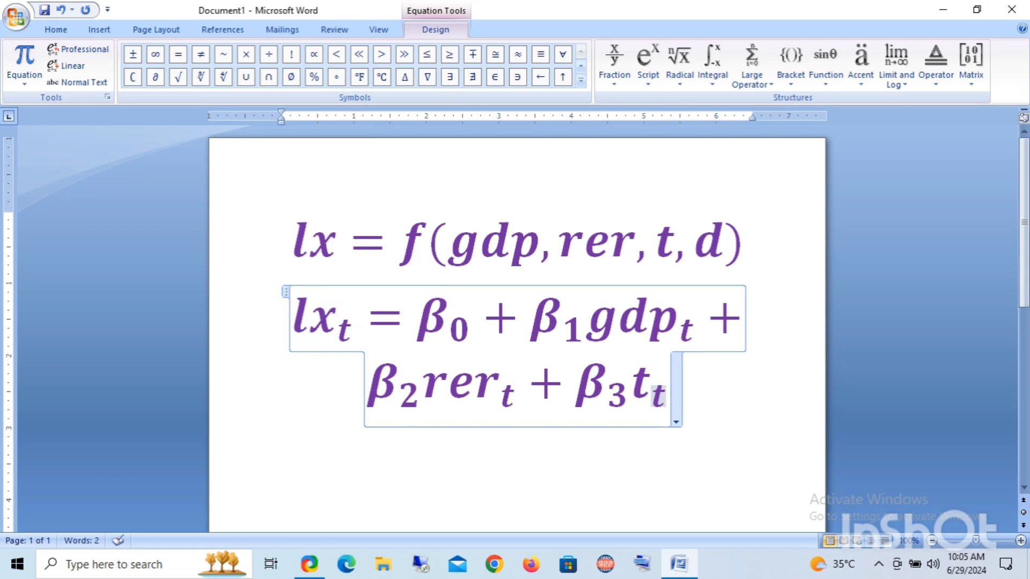
key("Right")
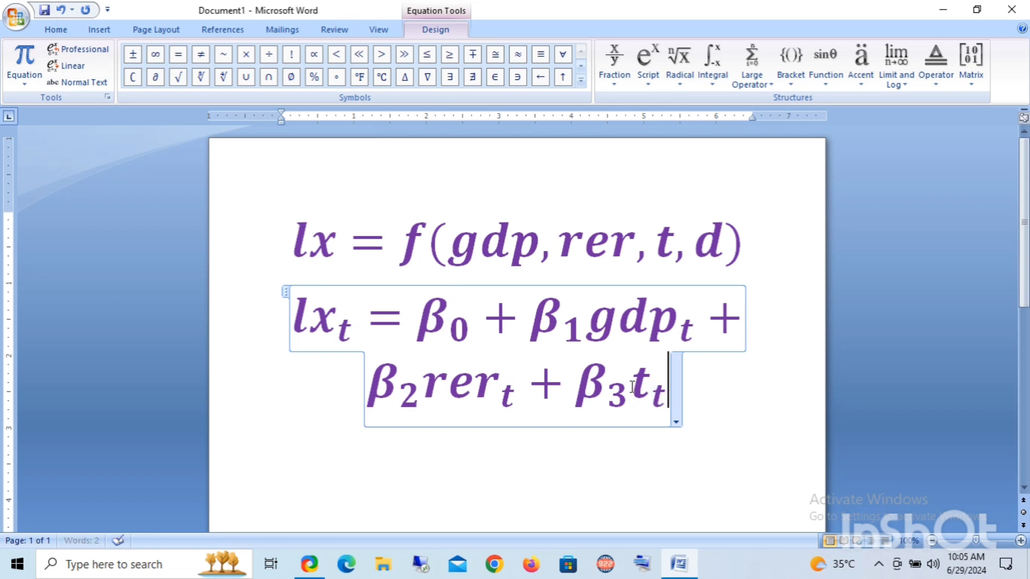
type(" +")
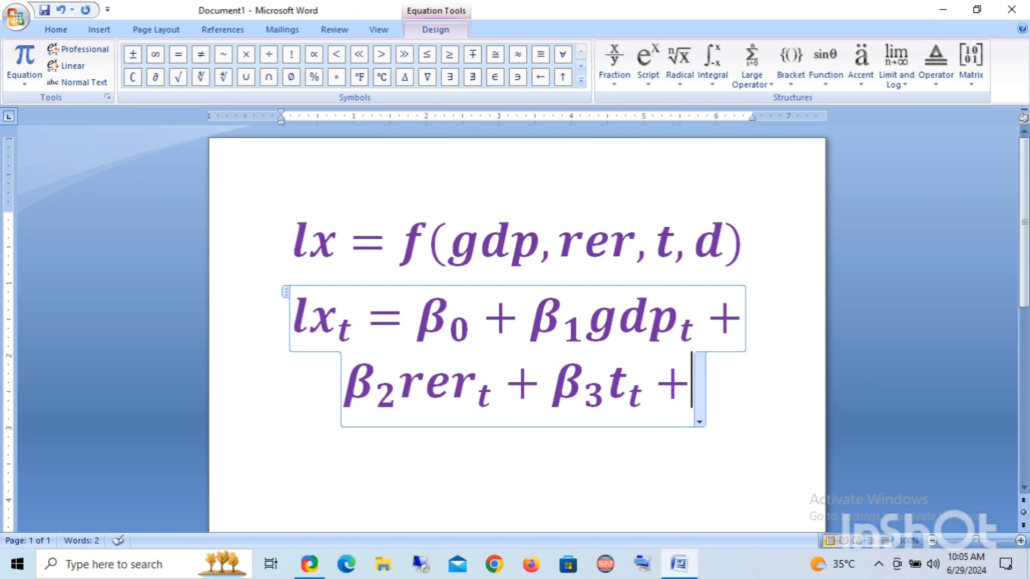
Paste another β after the plus and change its subscript to 4.
key("ctrl+v")
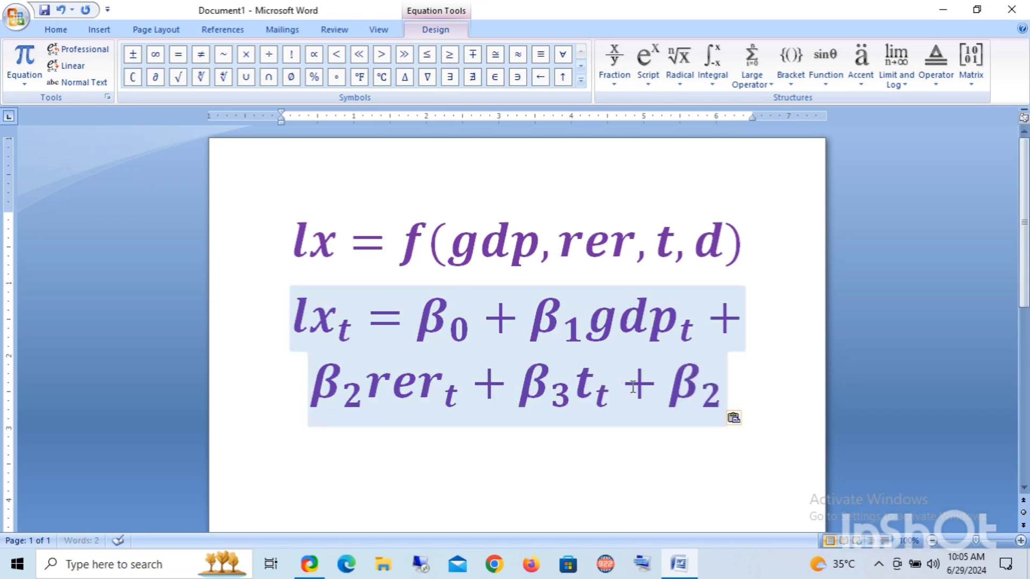
double_click(716, 396)
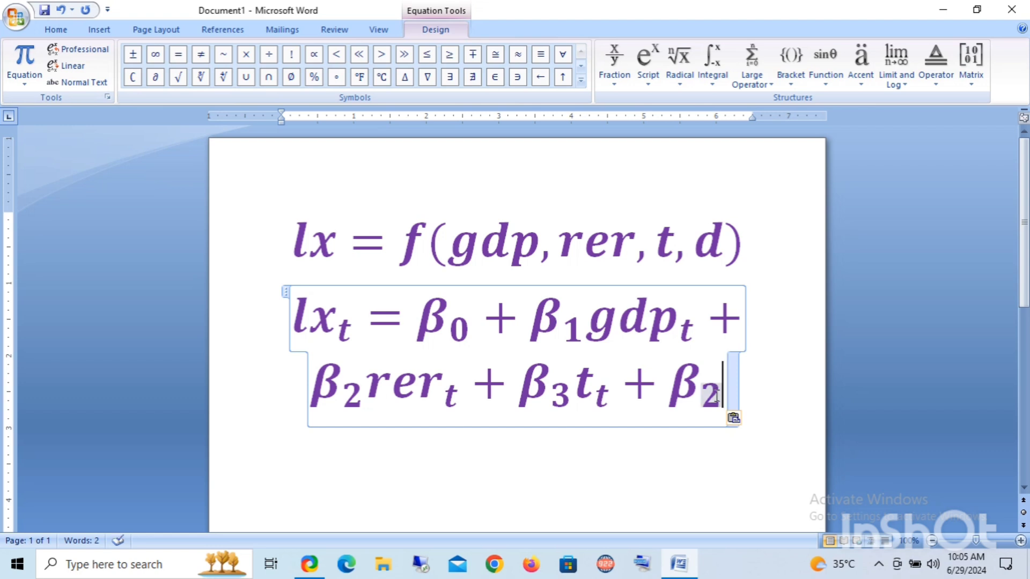
key("BackSpace")
type("4")
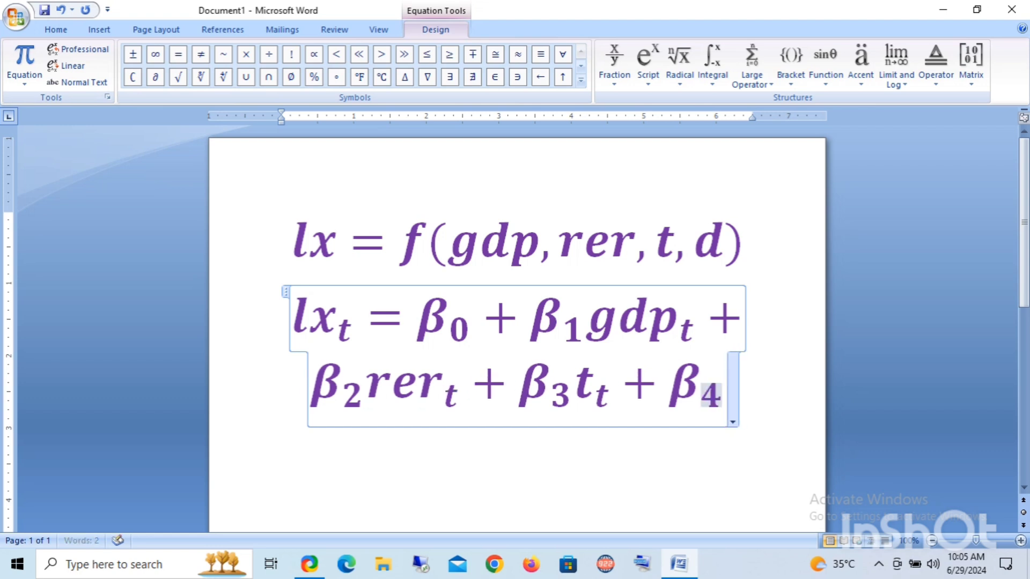
key("Right")
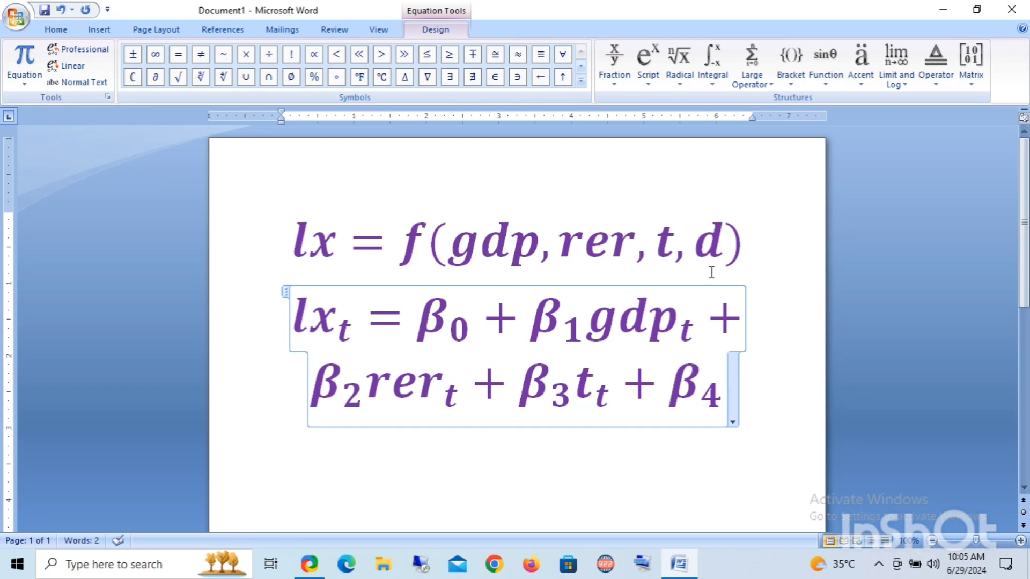
Add a subscript term dₜ after β₄ using a Script > Subscript template.
left_click(654, 80)
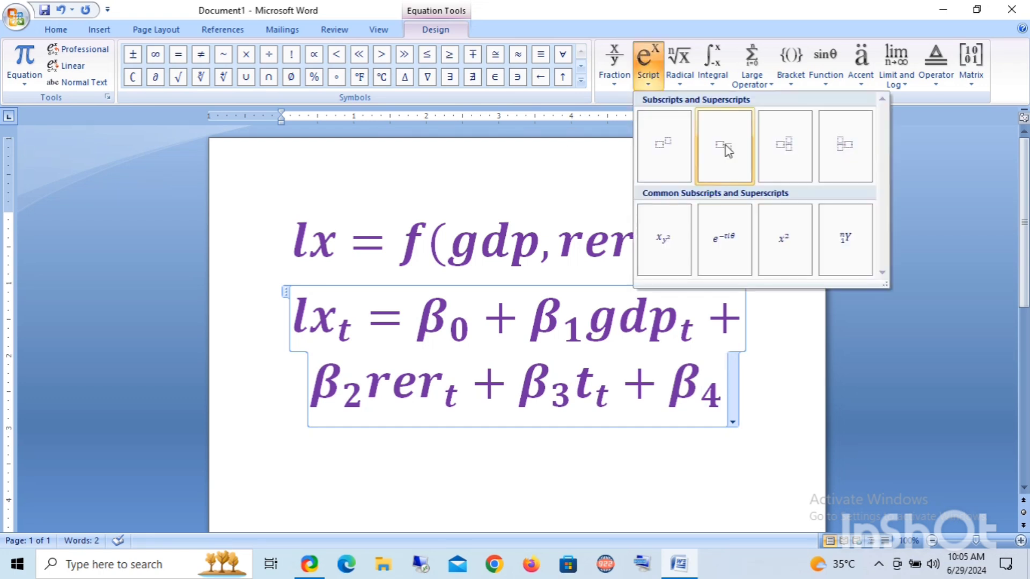
left_click(725, 147)
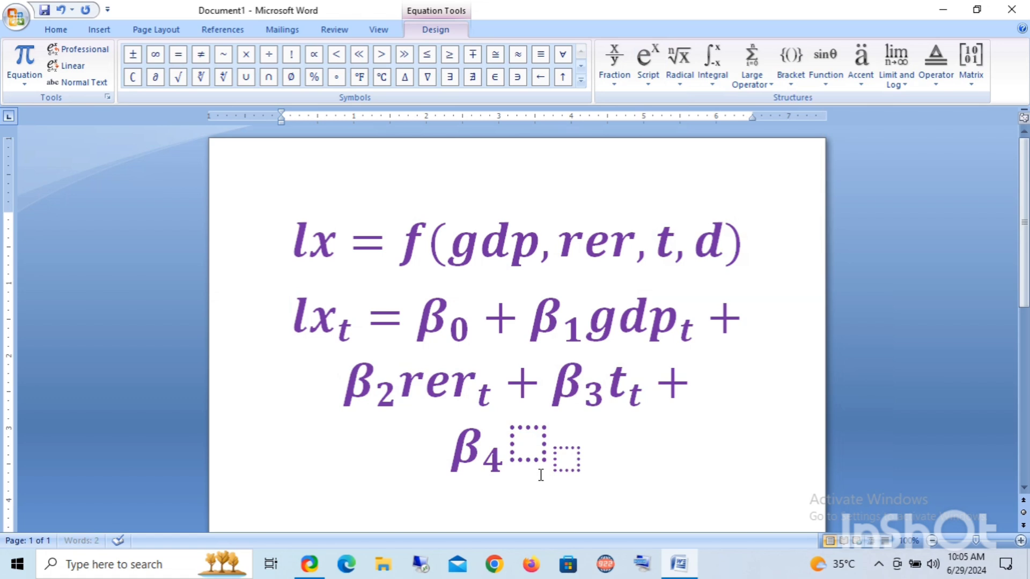
left_click(527, 443)
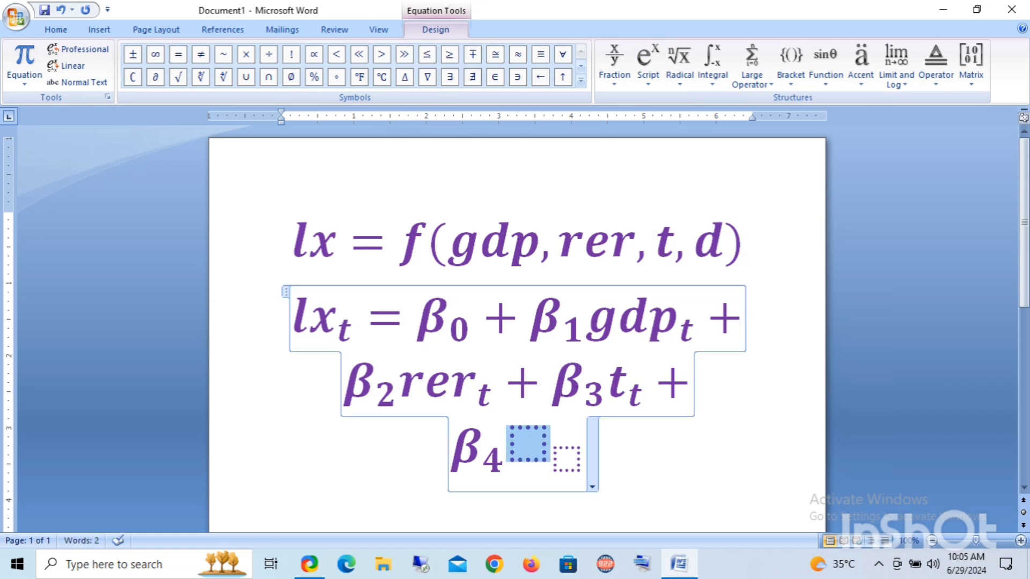
type("d")
left_click(559, 458)
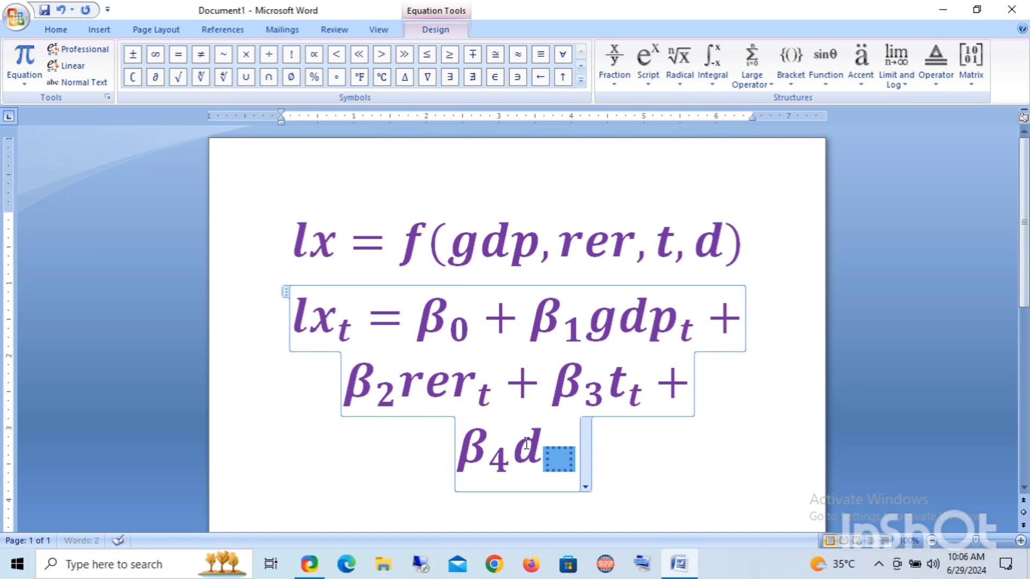
type("t")
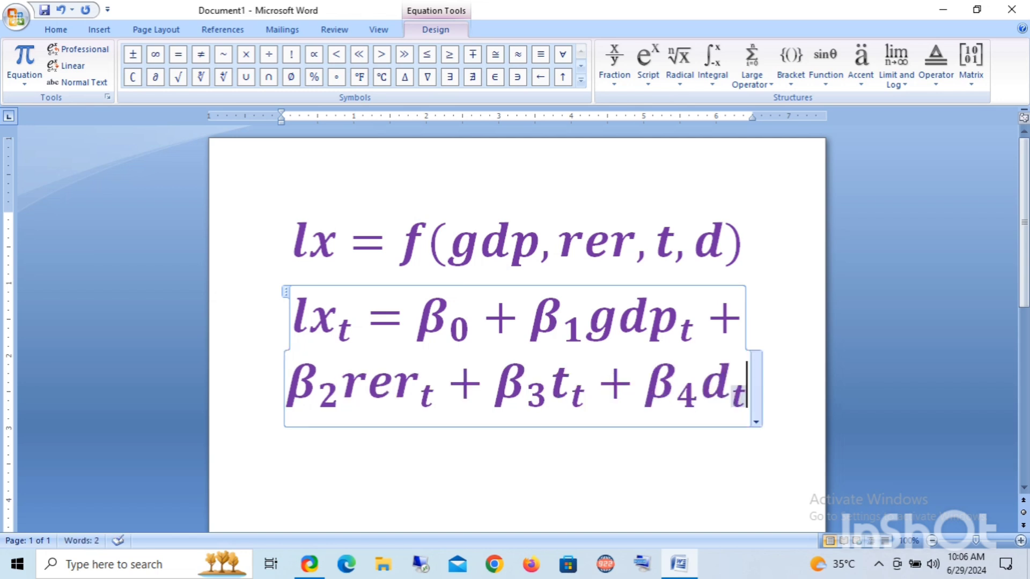
key("Right")
Close the equation with + ∈ₜ, using the ∈ symbol as base and t as subscript.
type("+")
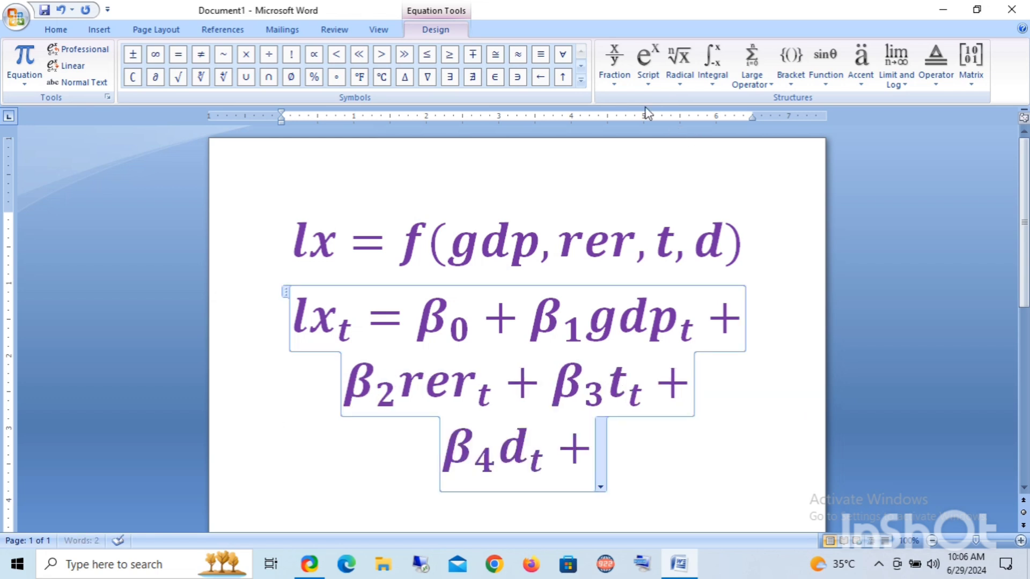
left_click(648, 60)
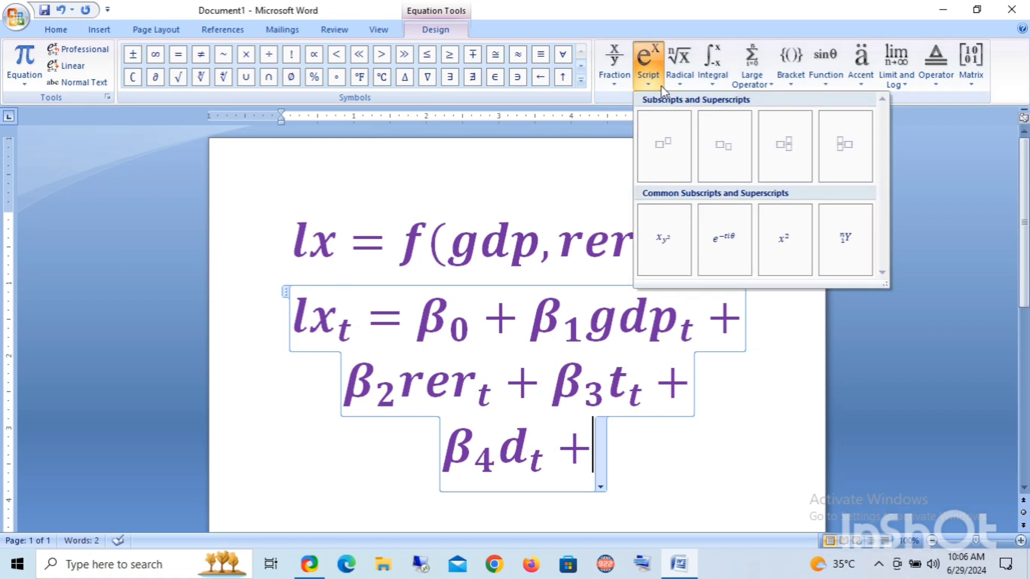
left_click(726, 153)
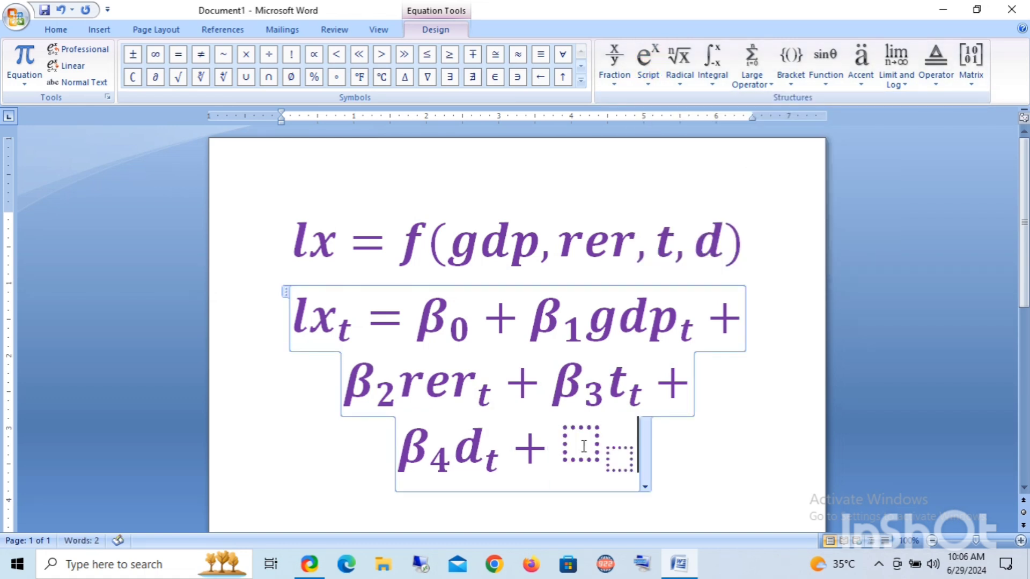
left_click(583, 446)
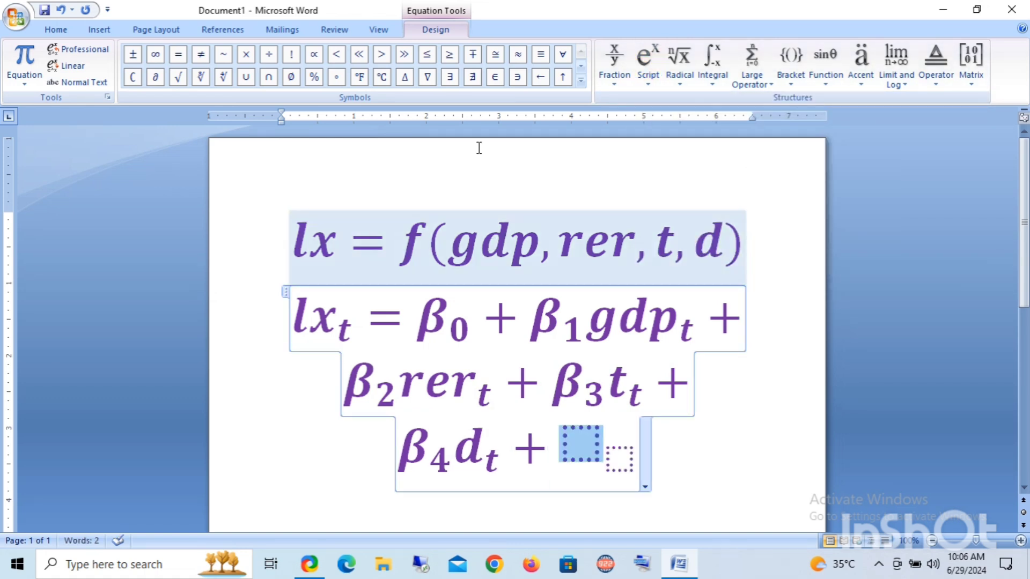
left_click(494, 78)
left_click(605, 457)
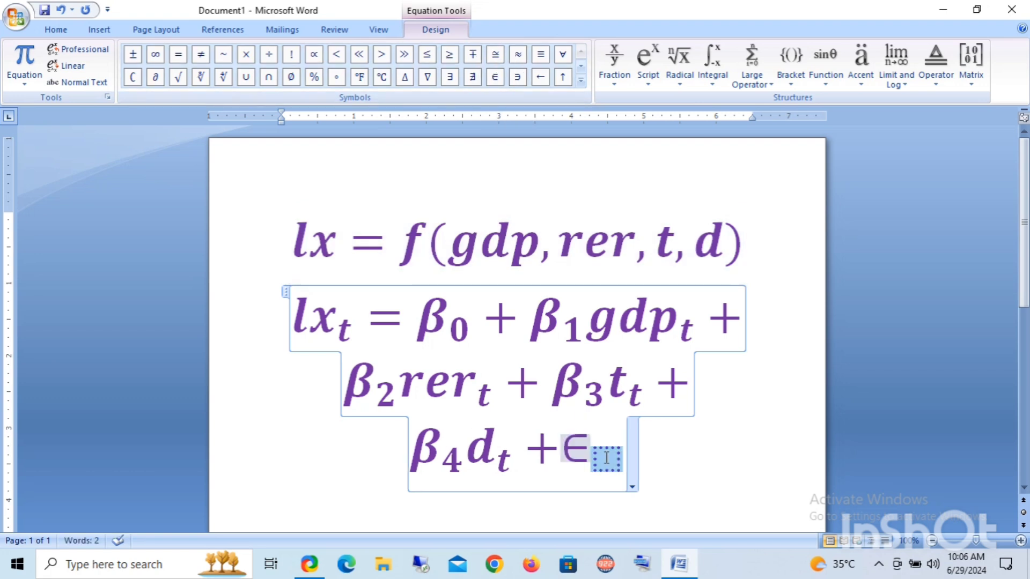
type("t")
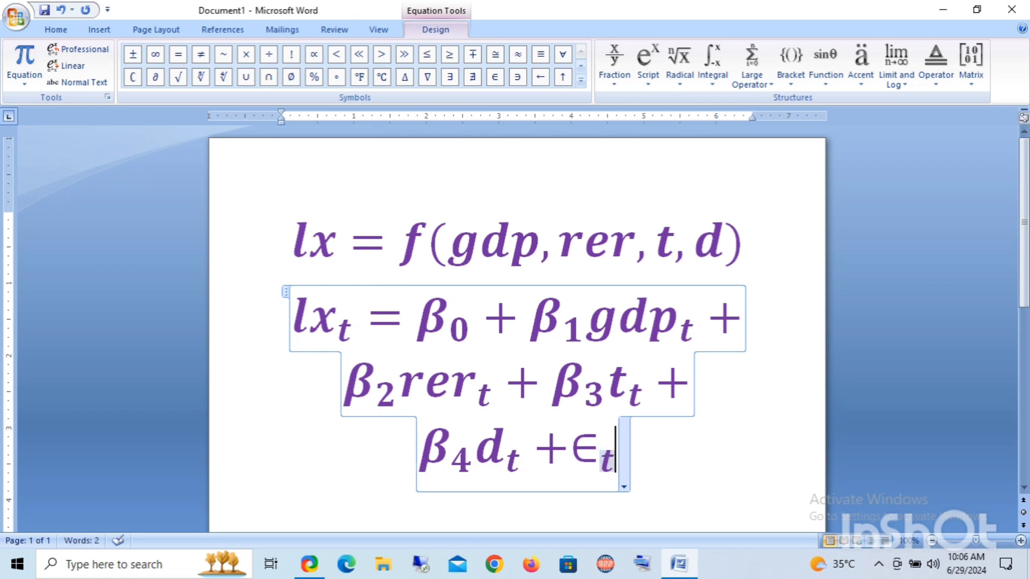
left_click(728, 488)
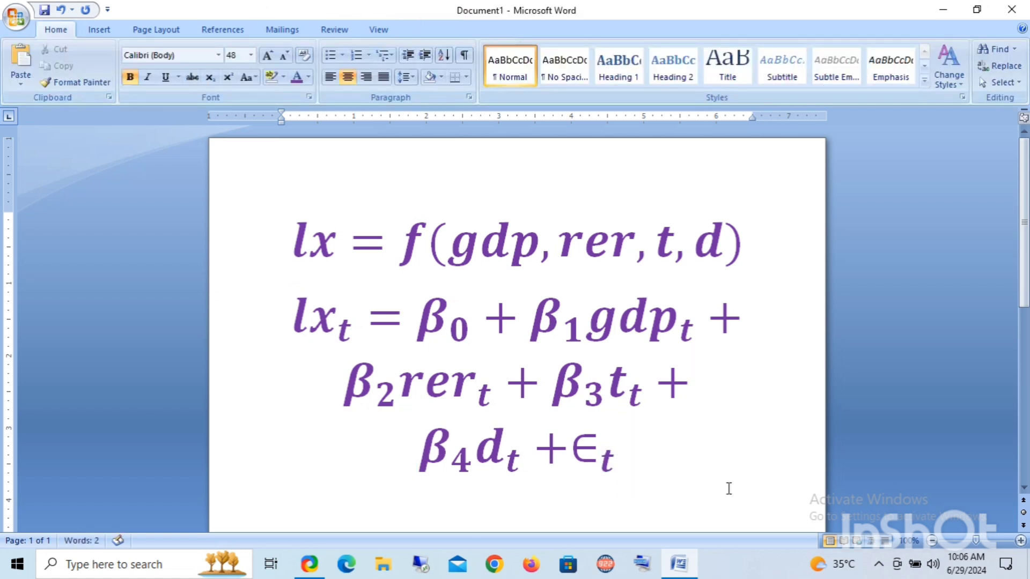
Select the entire regression equation and set its font colour to Red.
left_click_drag(641, 484, 311, 250)
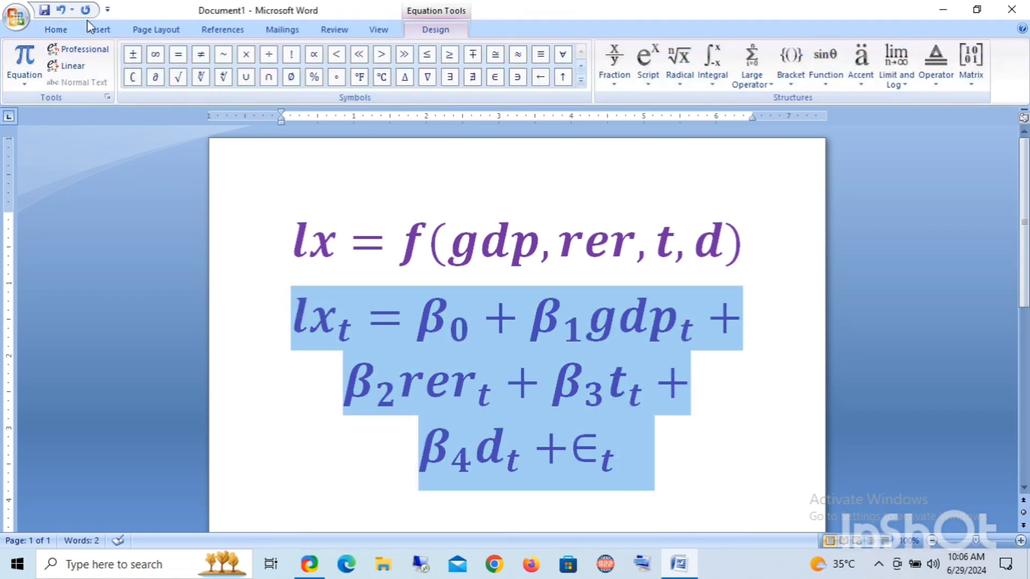
left_click(56, 35)
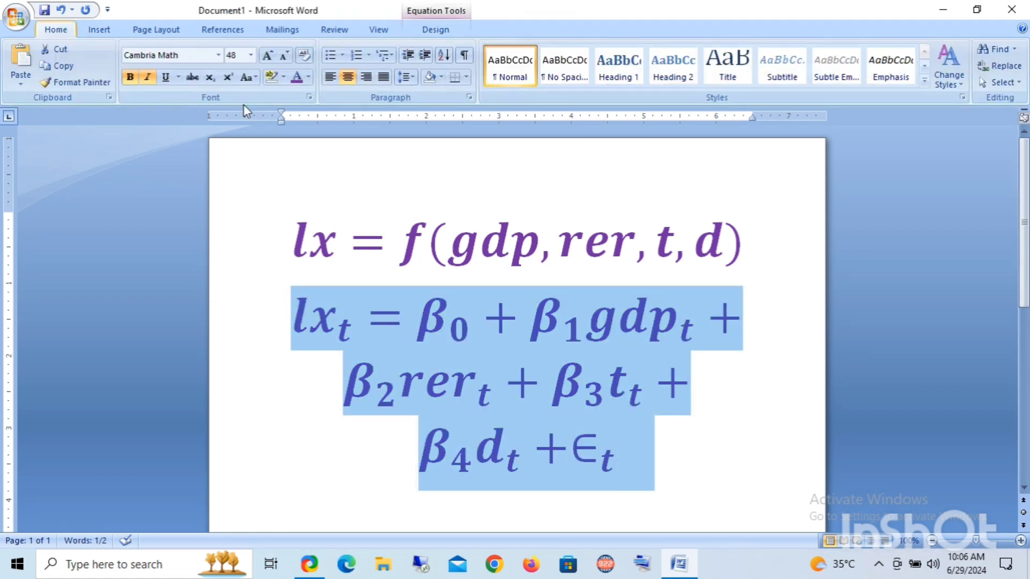
left_click(309, 77)
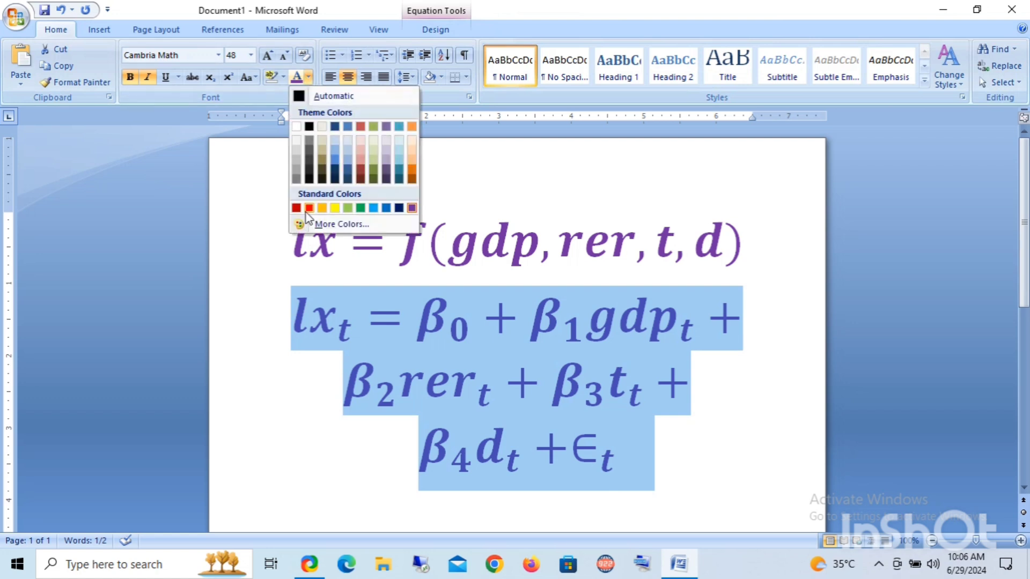
left_click(308, 208)
left_click(344, 383)
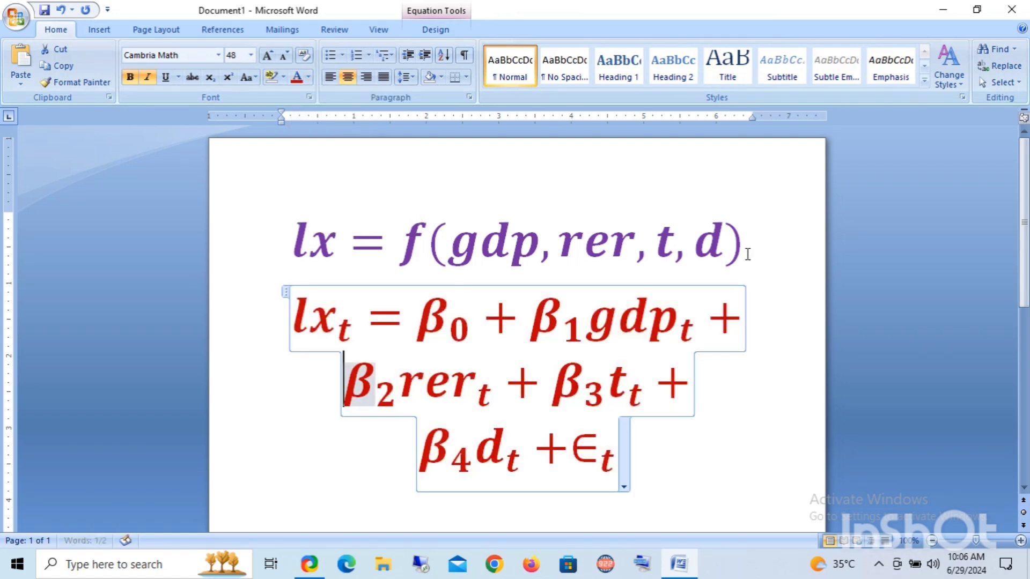
left_click(790, 359)
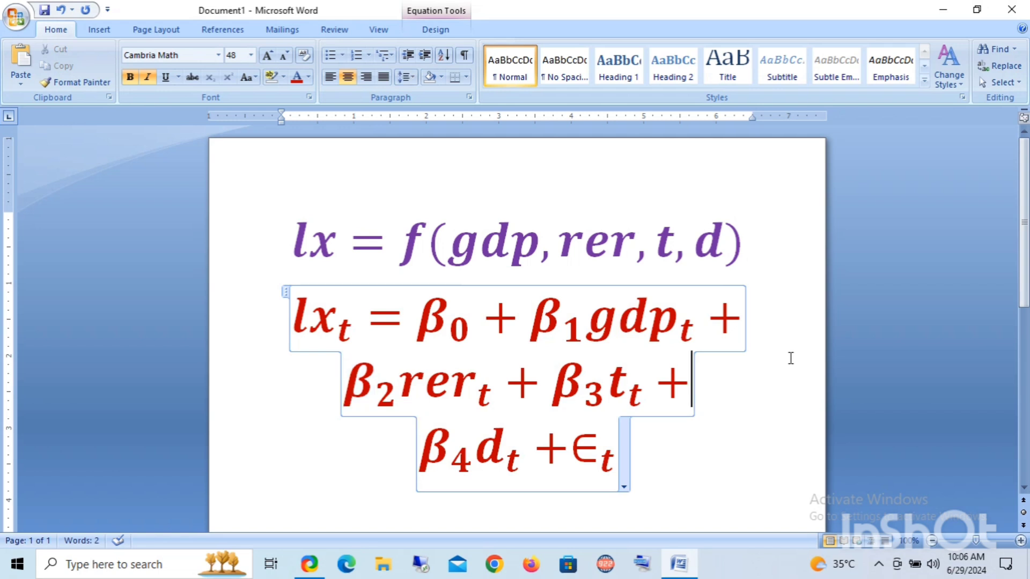
Exit the finished equation and show the hidden system tray icons.
left_click(340, 456)
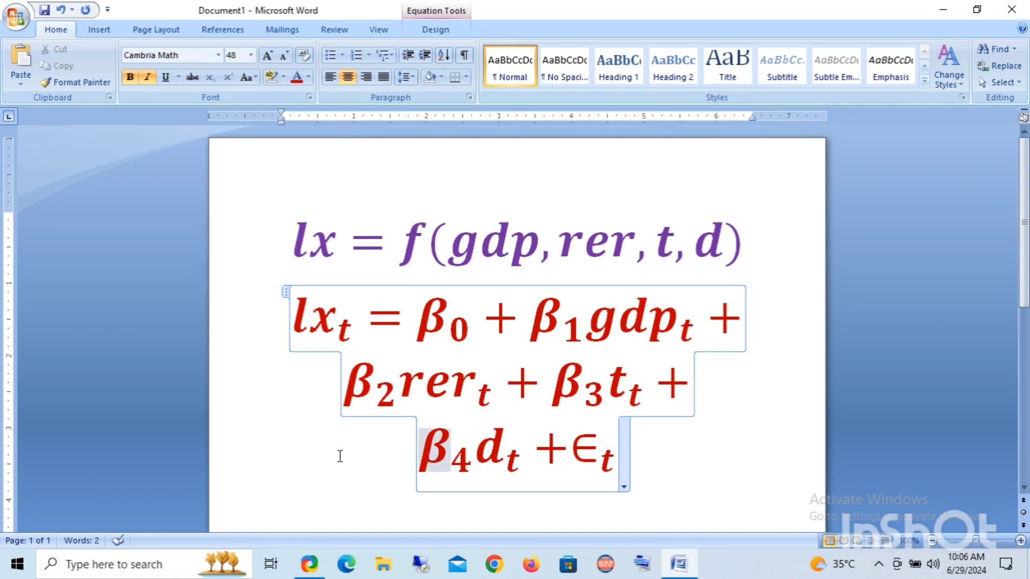
key("shift+Right")
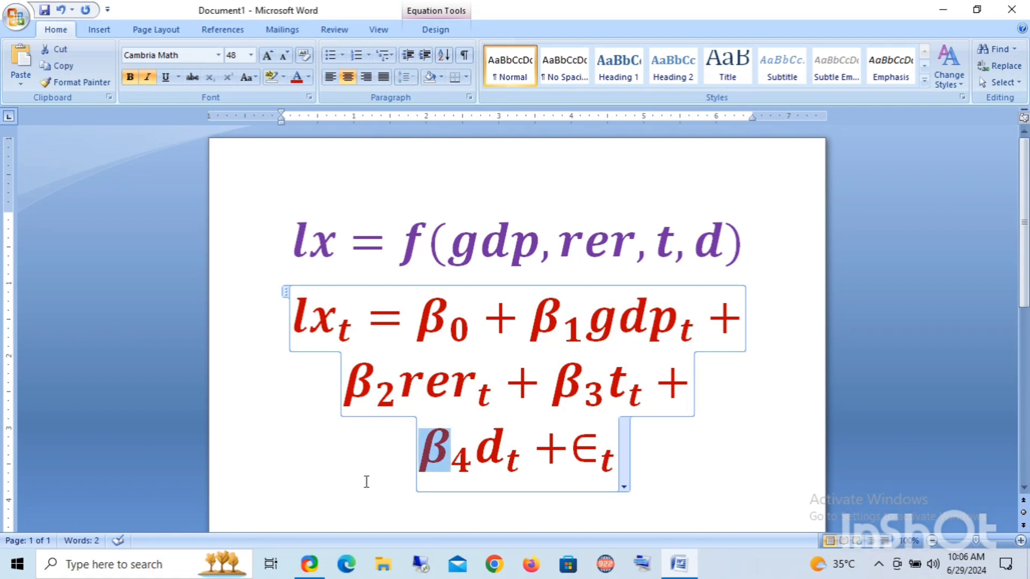
left_click(744, 447)
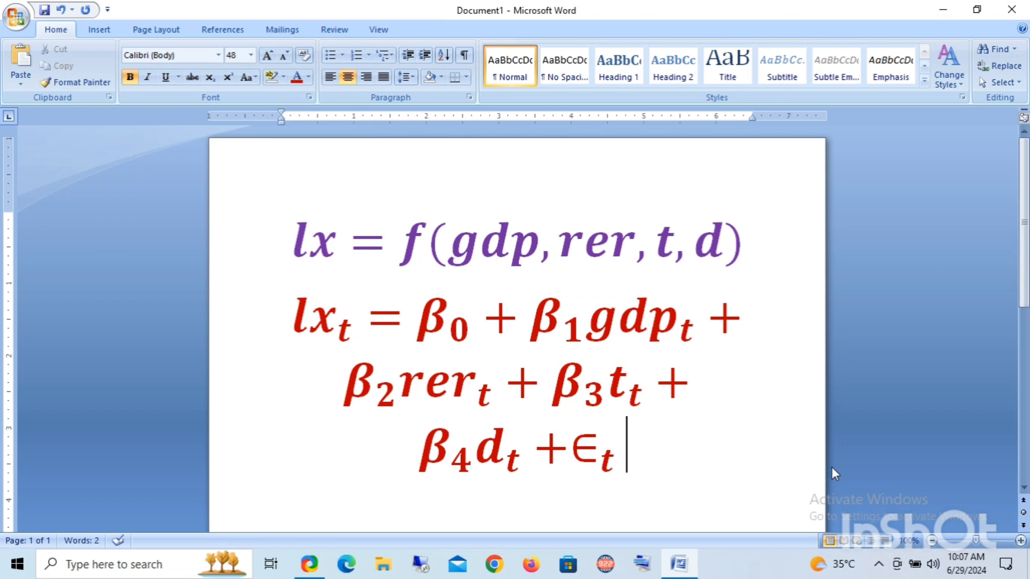
left_click(879, 563)
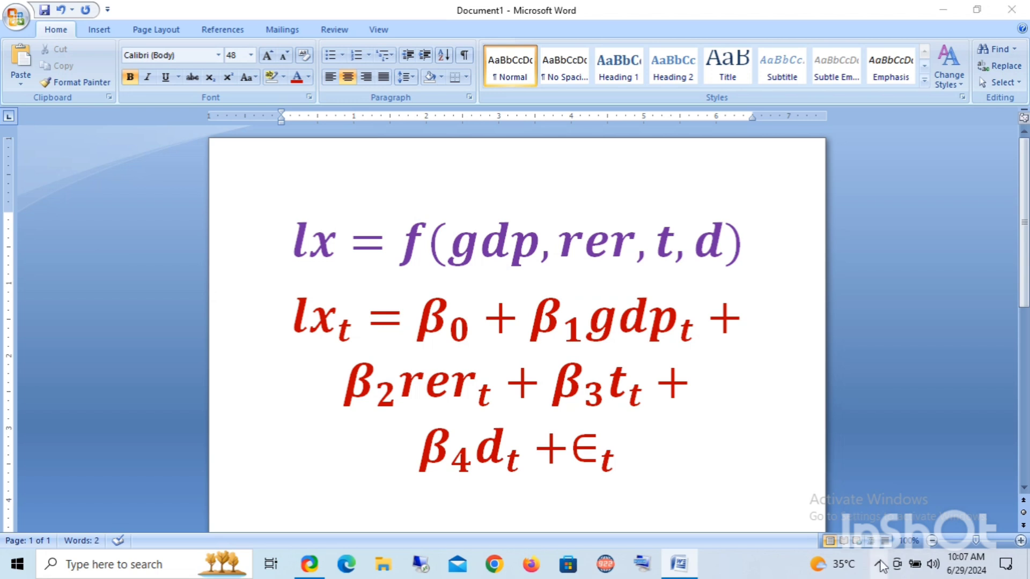
left_click(880, 563)
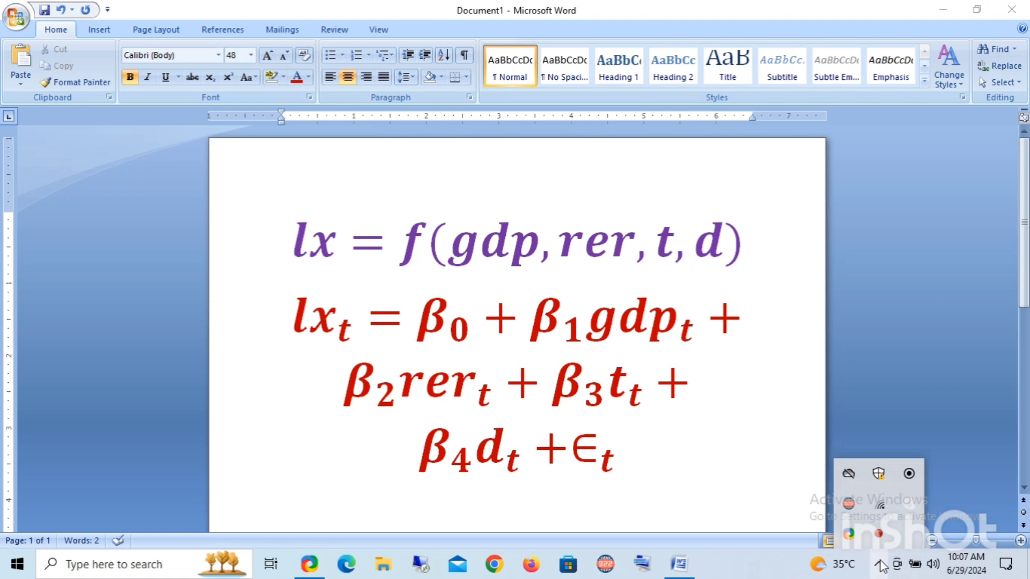